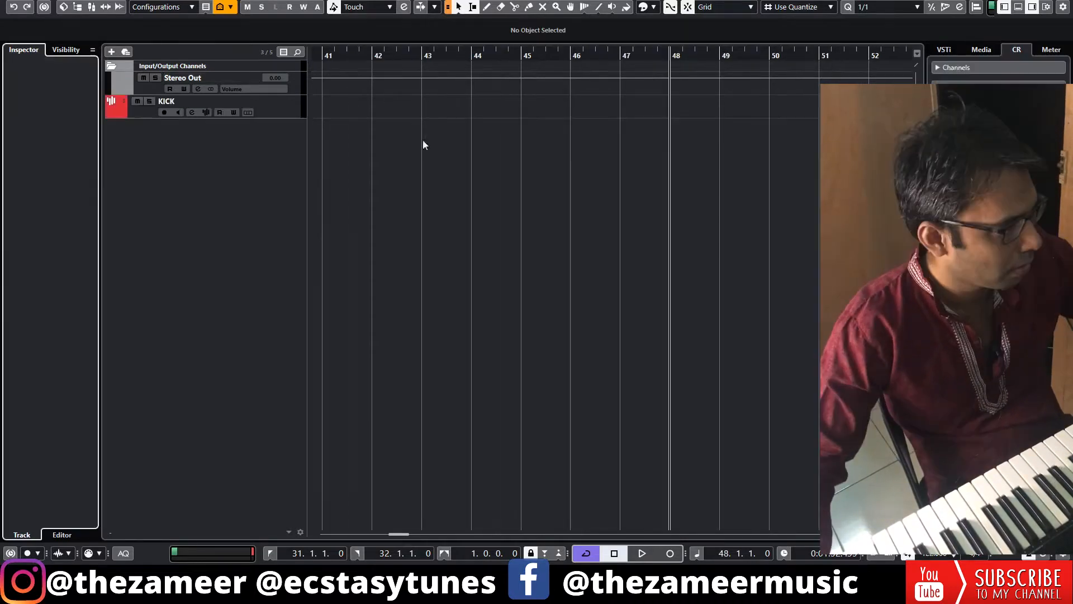
Draw a two-bar kick pattern on C3 for the KICK track on a 1/8 grid, ending with a velocity-127 note at 2.4.1.
click(289, 112)
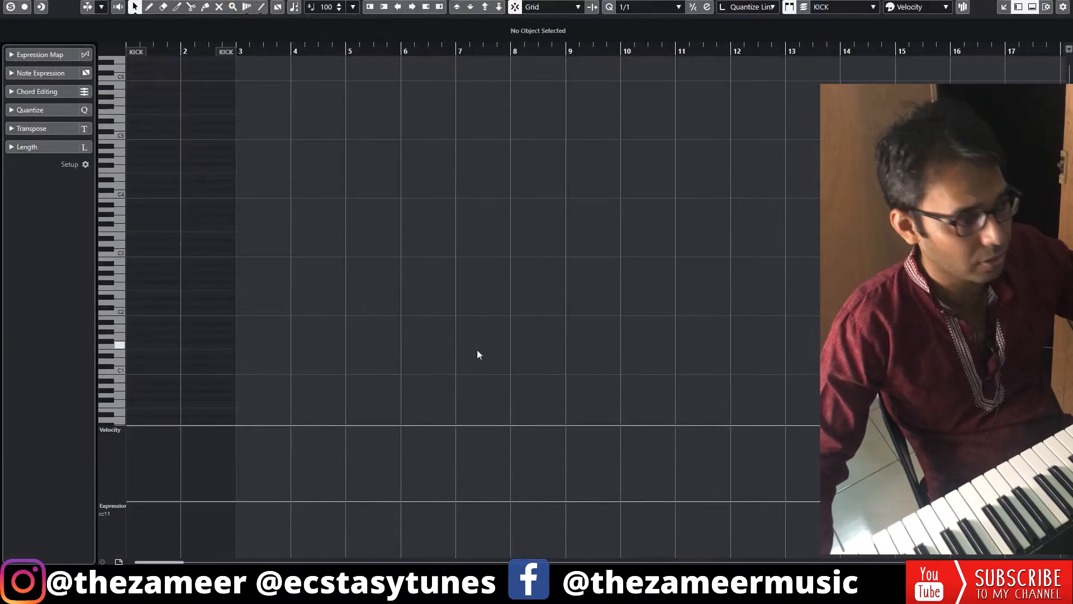
alt+click(131, 253)
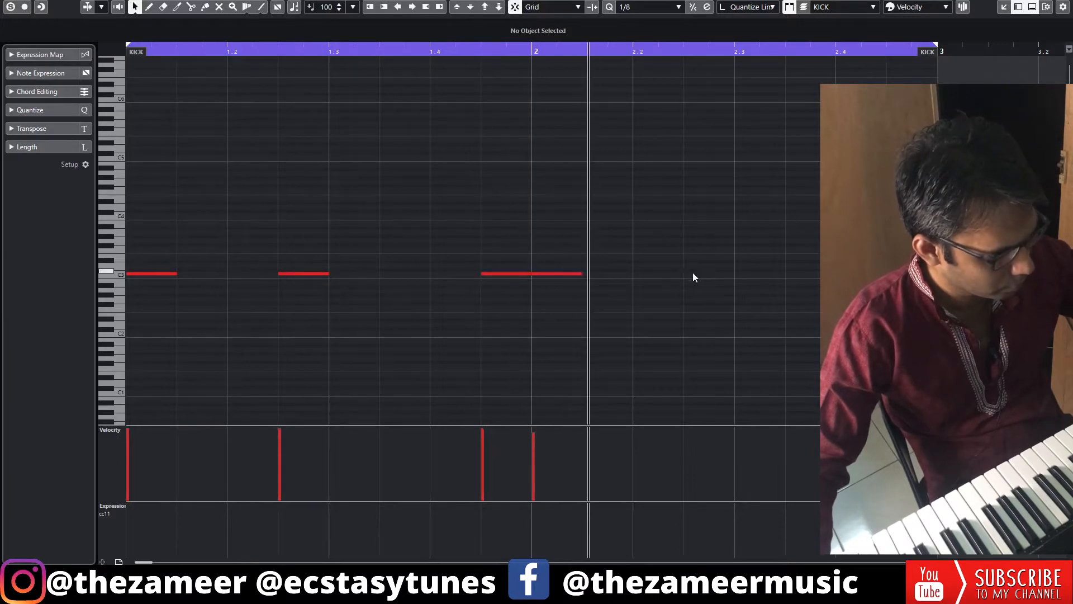
alt+click(843, 274)
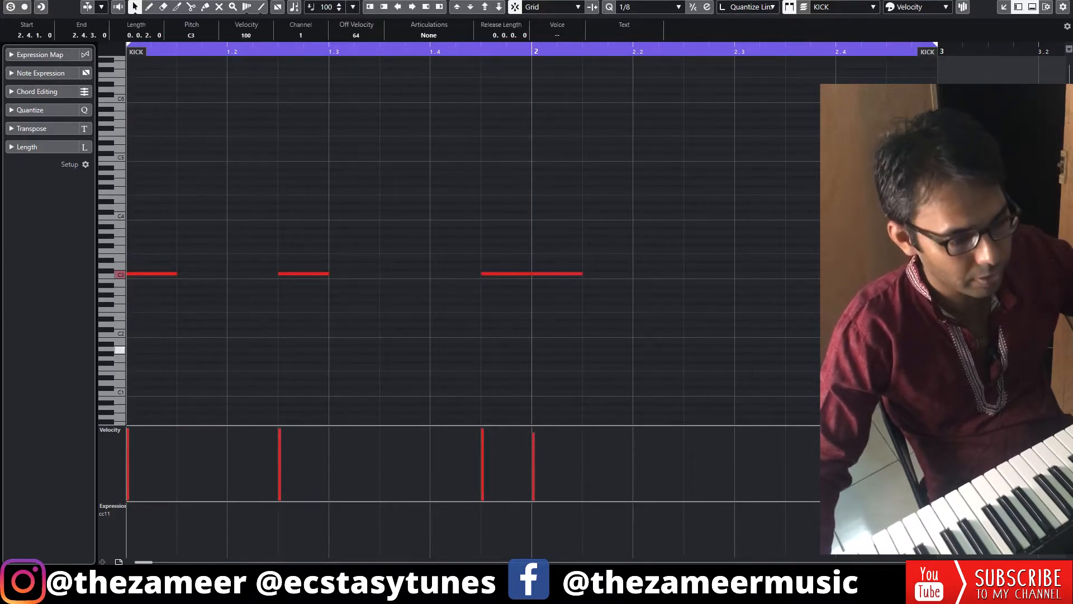
drag(838, 444, 838, 429)
key(space)
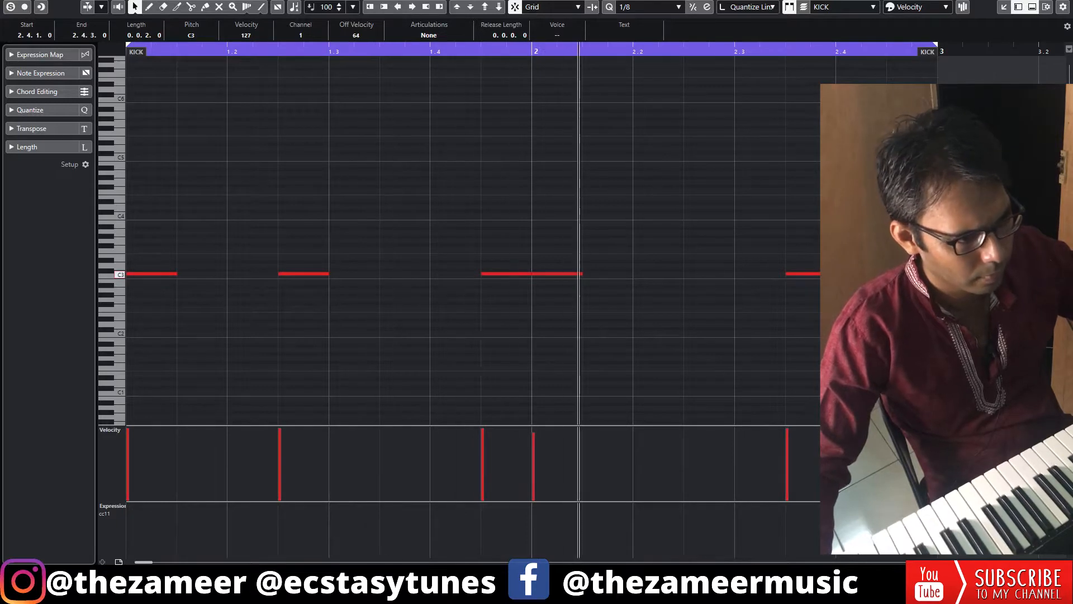
key(space)
key(Return)
click(488, 196)
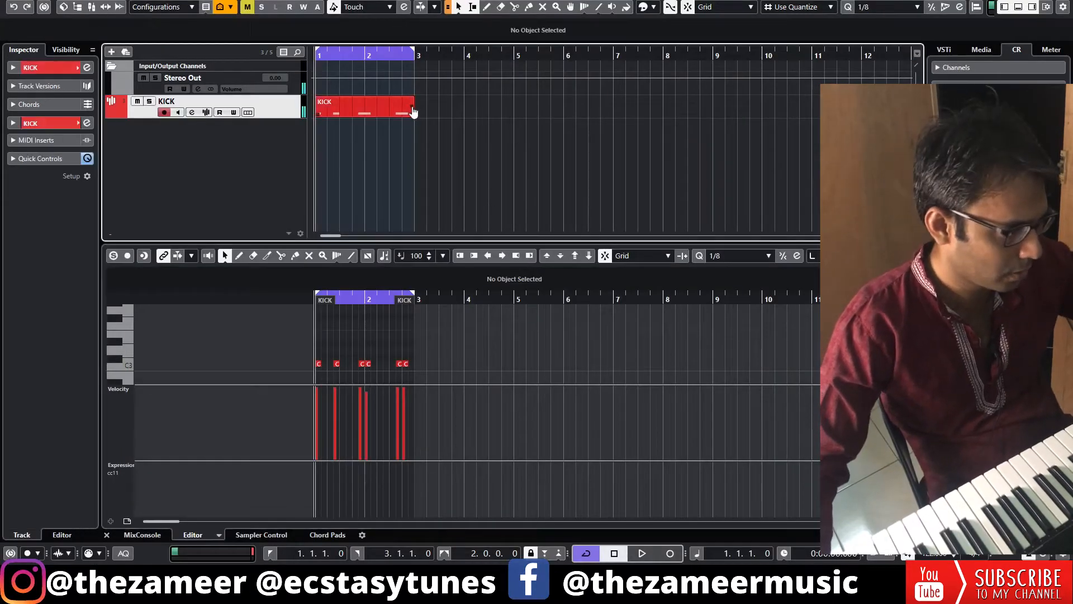
Duplicate the two-bar KICK part to bars 3–4 and add extra C3 kicks at 4.2.3 and 4.4.3 in the copy.
drag(414, 108, 429, 109)
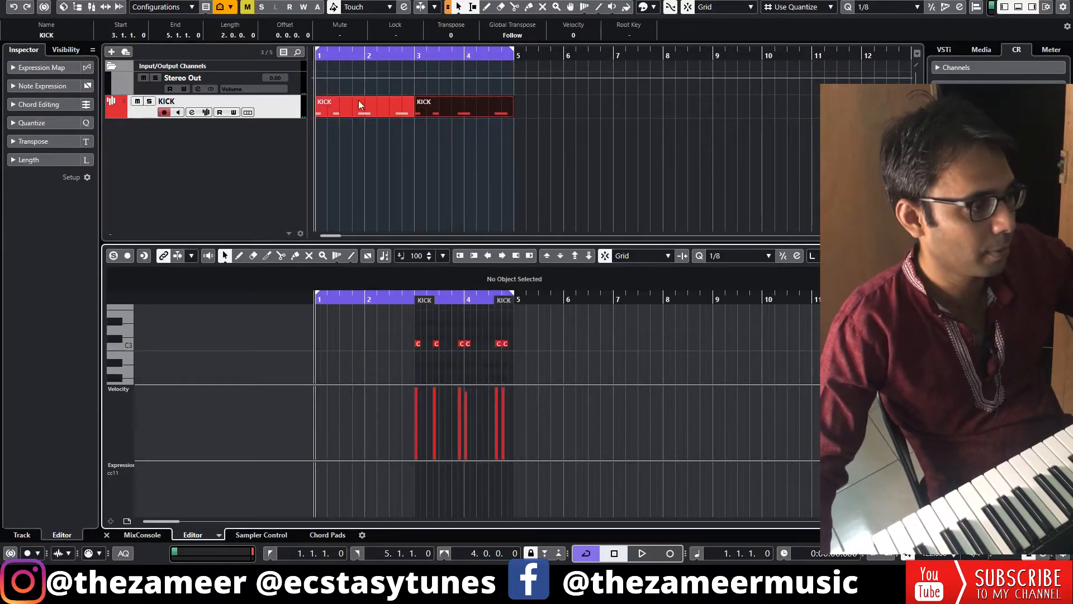
double_click(461, 115)
scroll(757, 243, up, 5)
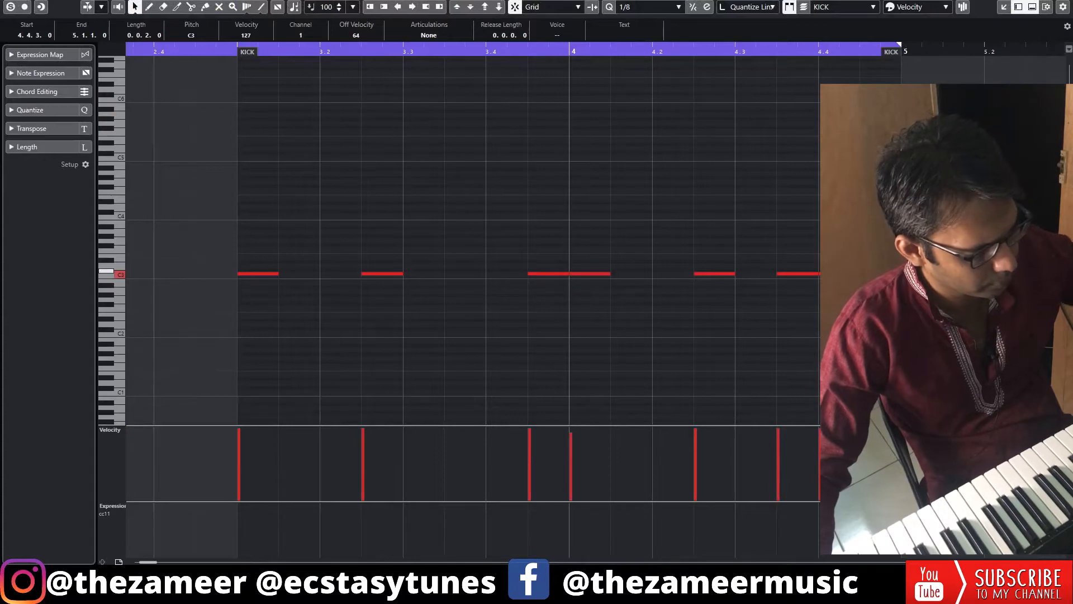
click(1005, 7)
click(1019, 8)
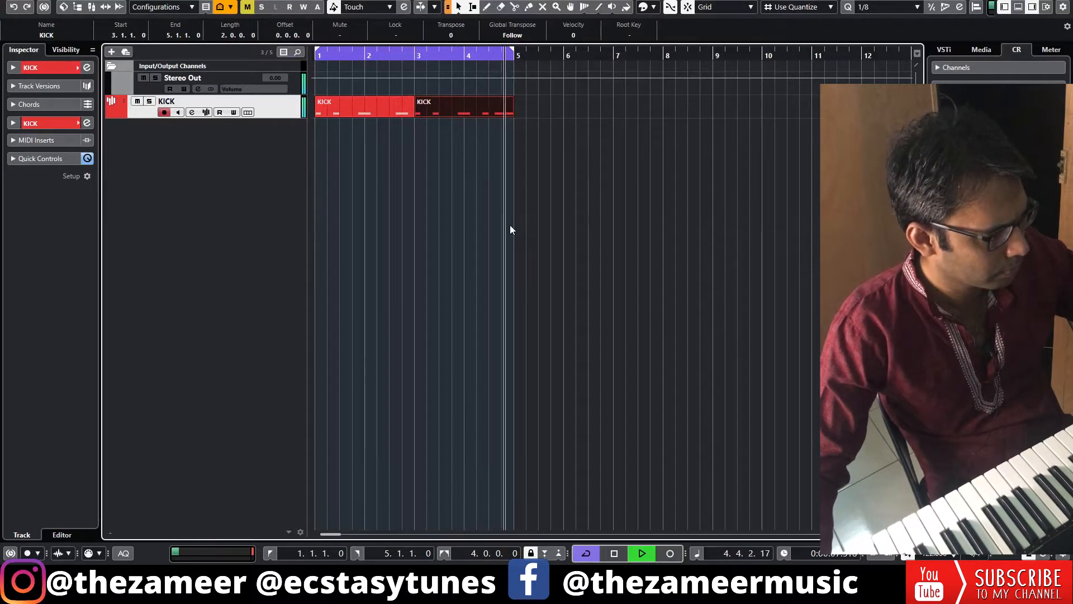
key(space)
click(317, 128)
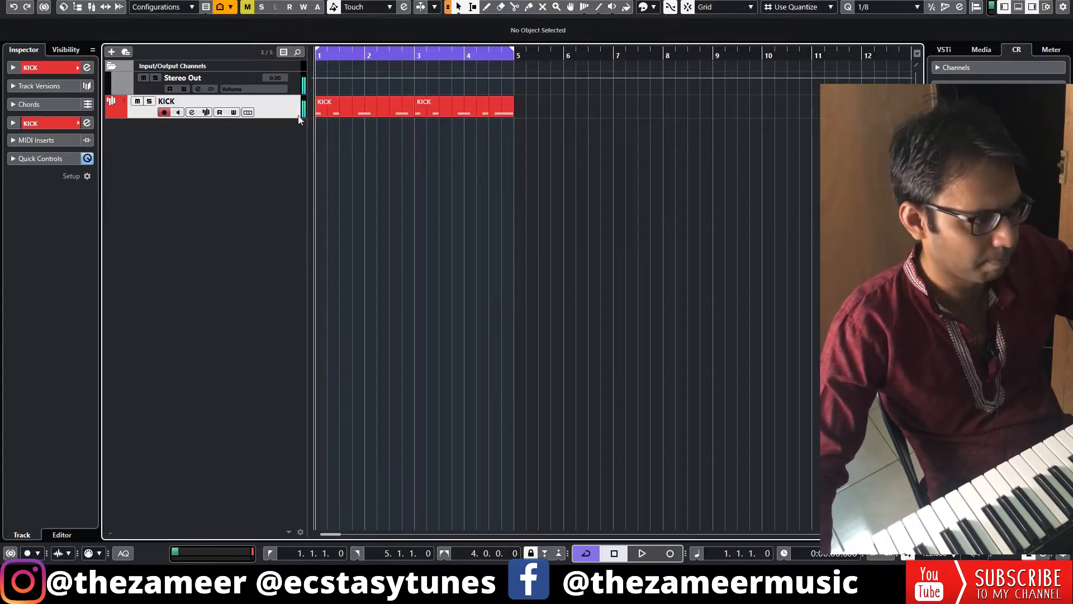
Find Snap01 Drums1DOTcom.wav with a "snap" media search, load it as a sampler track and record one snap per bar over bars 1–4.
click(989, 52)
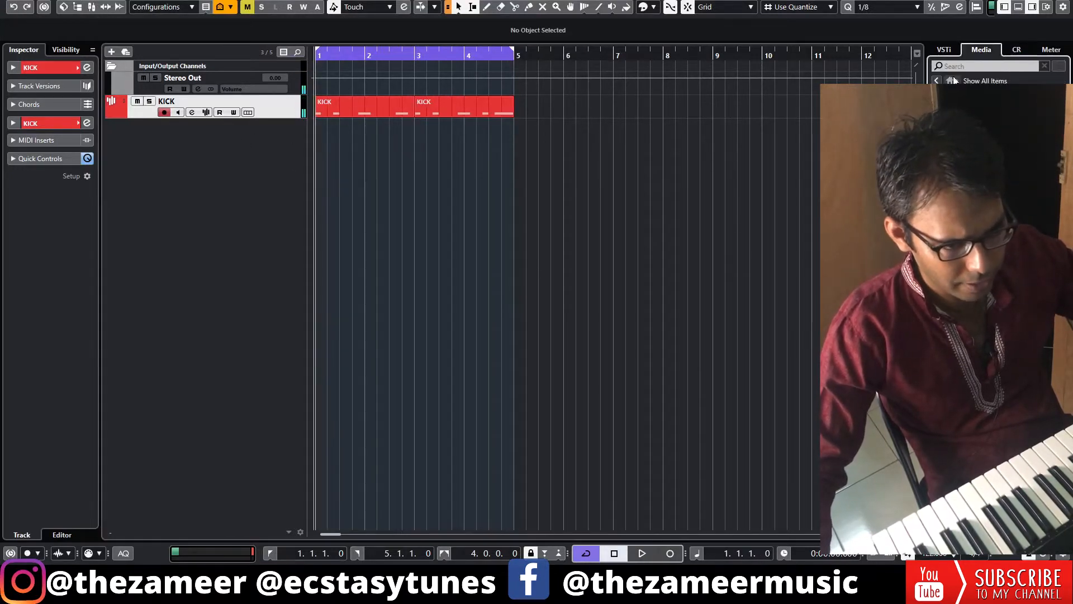
click(966, 66)
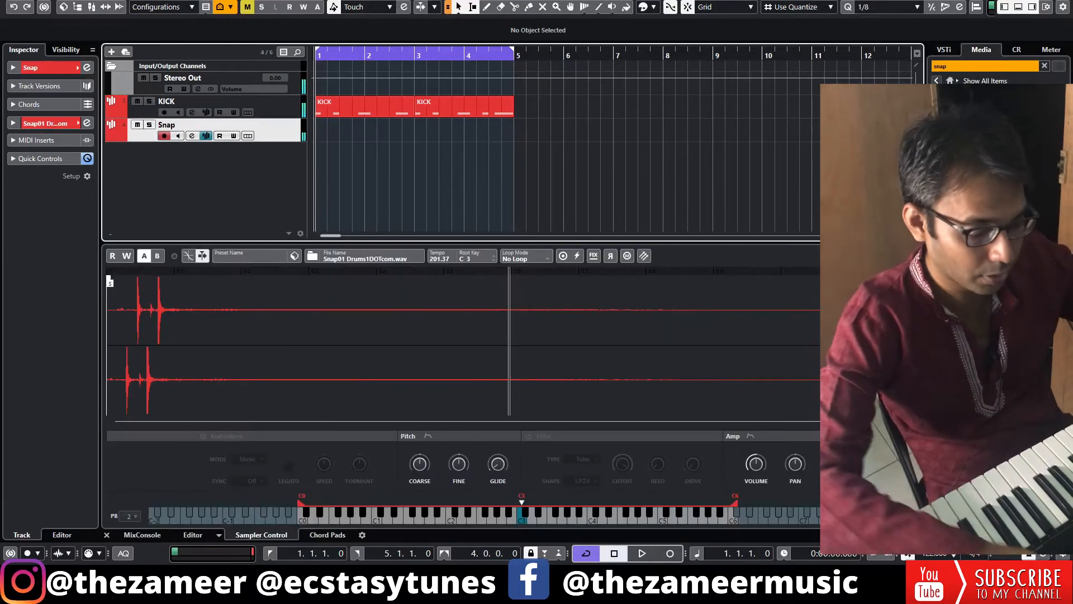
key(KP_Multiply)
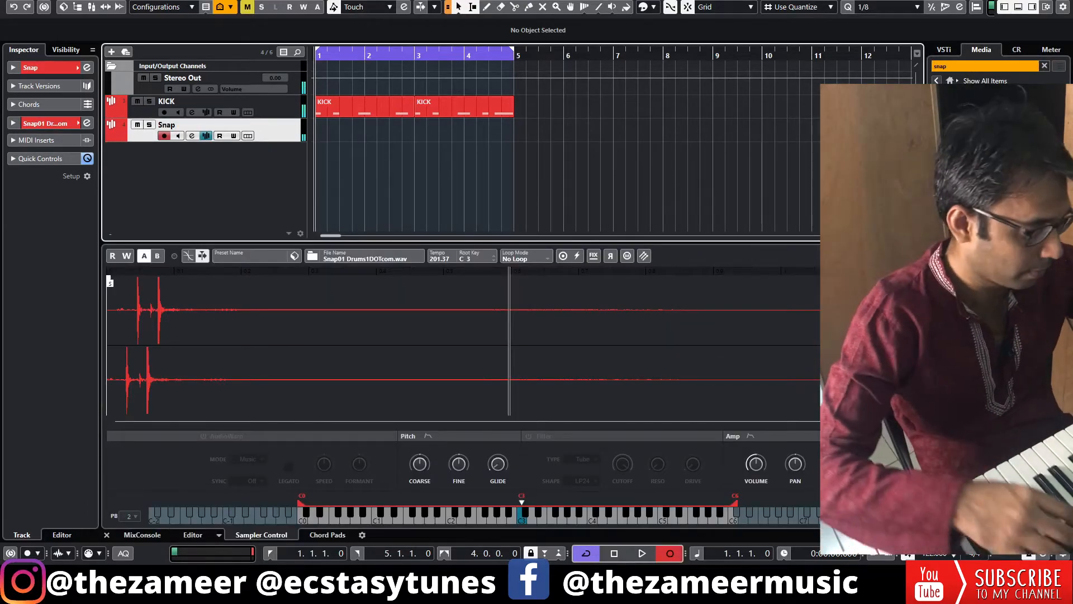
key(space)
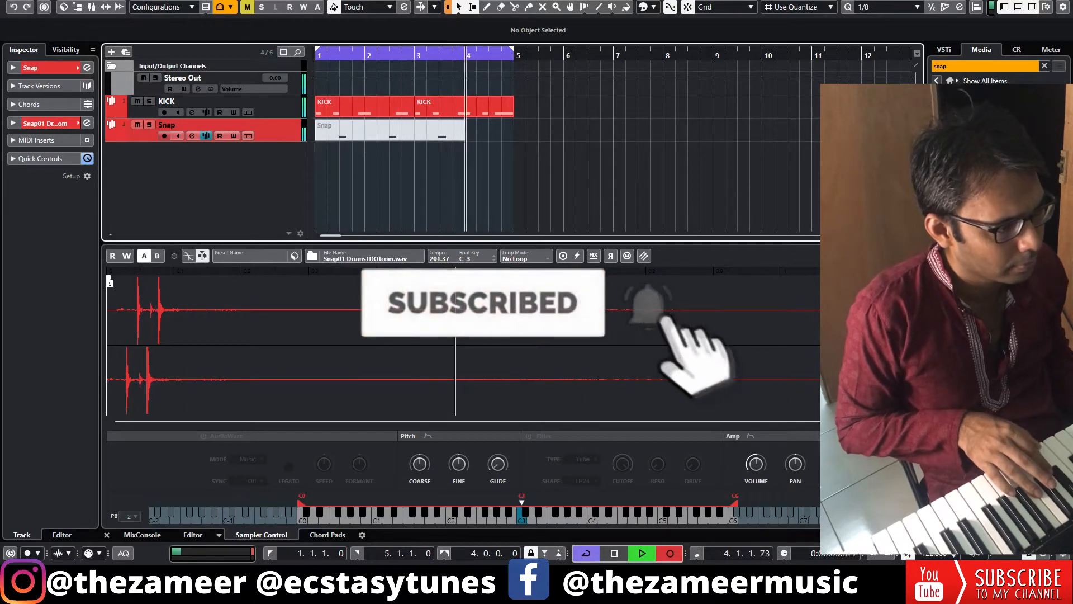
key(space)
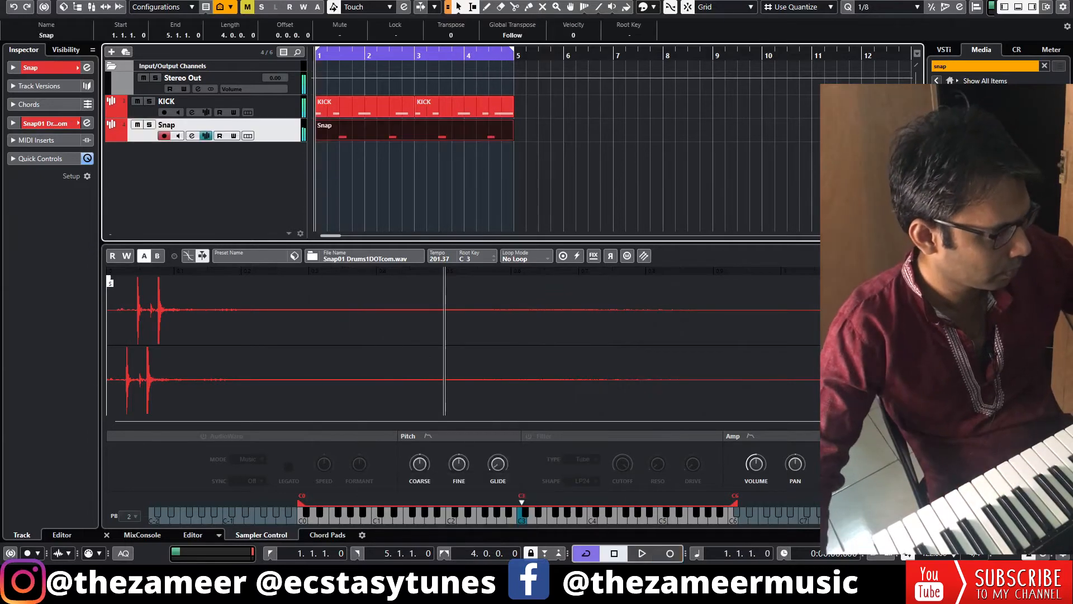
Quantize all recorded Snap notes to 1/8, raise their velocity to 127, and set the quantize swing to 15%.
double_click(431, 135)
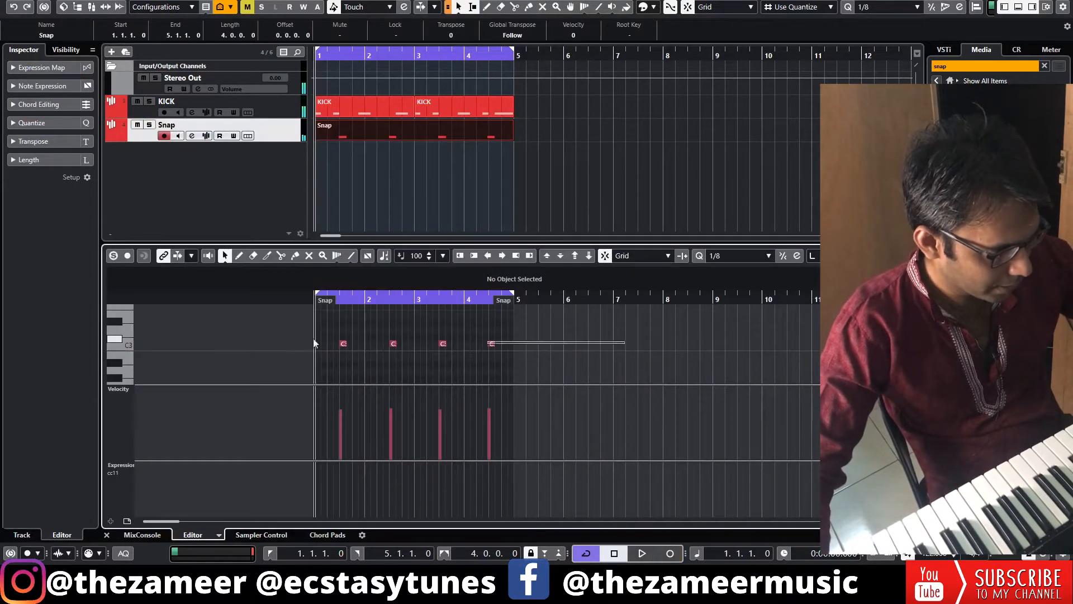
key(ctrl+a)
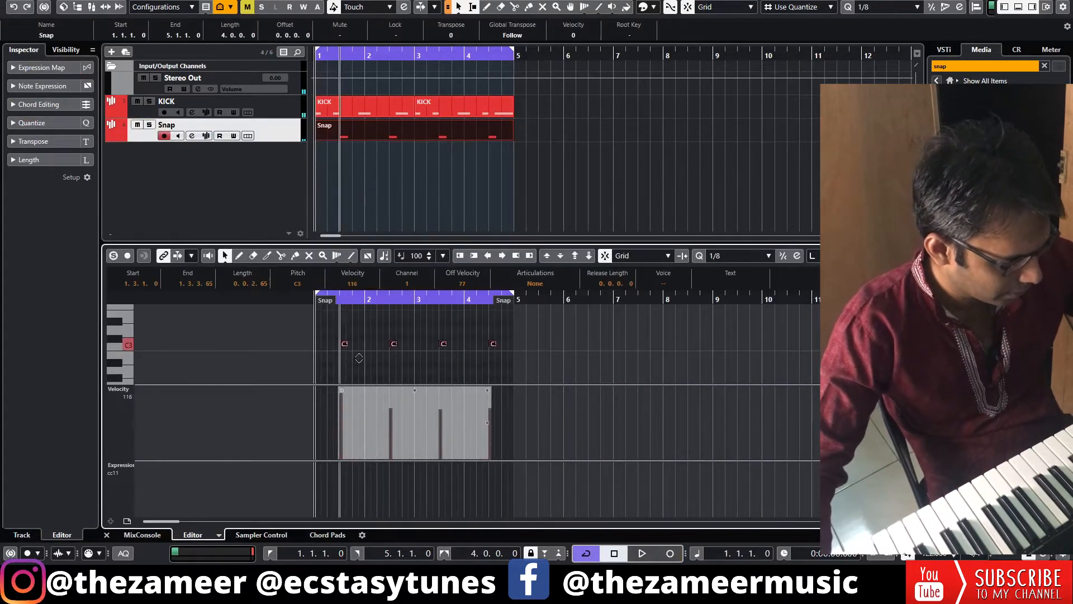
click(53, 123)
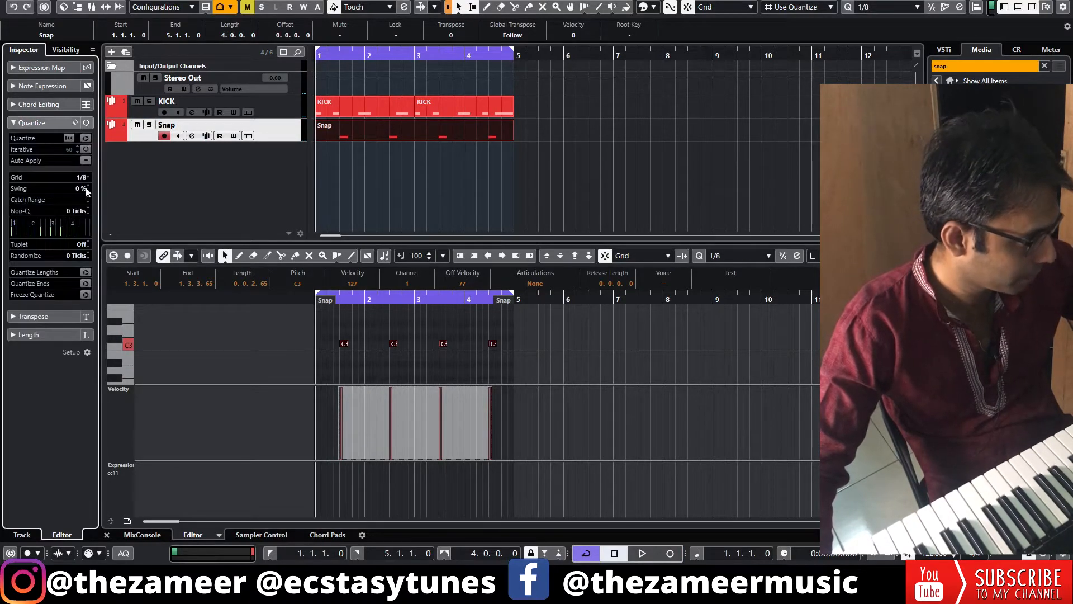
click(28, 67)
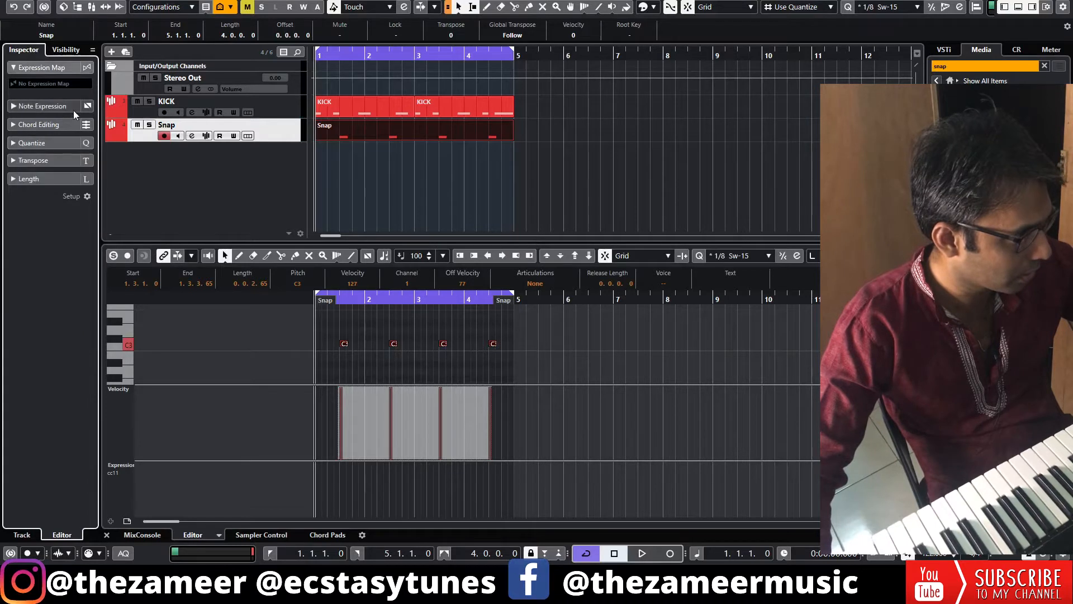
Lower the Snap track's volume to -12.0 dB while the loop plays, balancing it against the kick.
click(265, 125)
key(space)
click(191, 102)
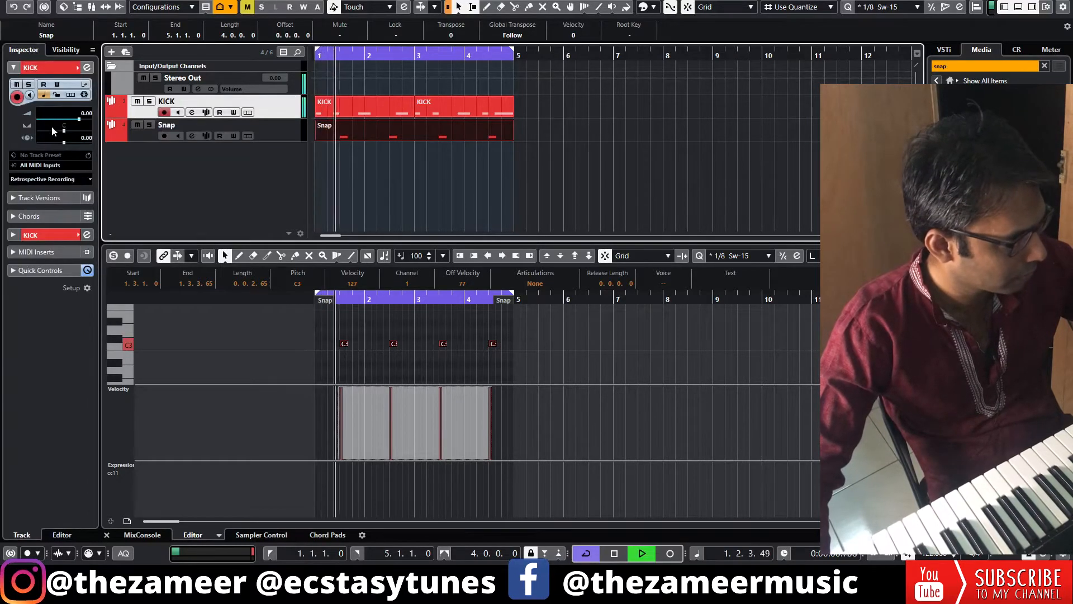
click(263, 128)
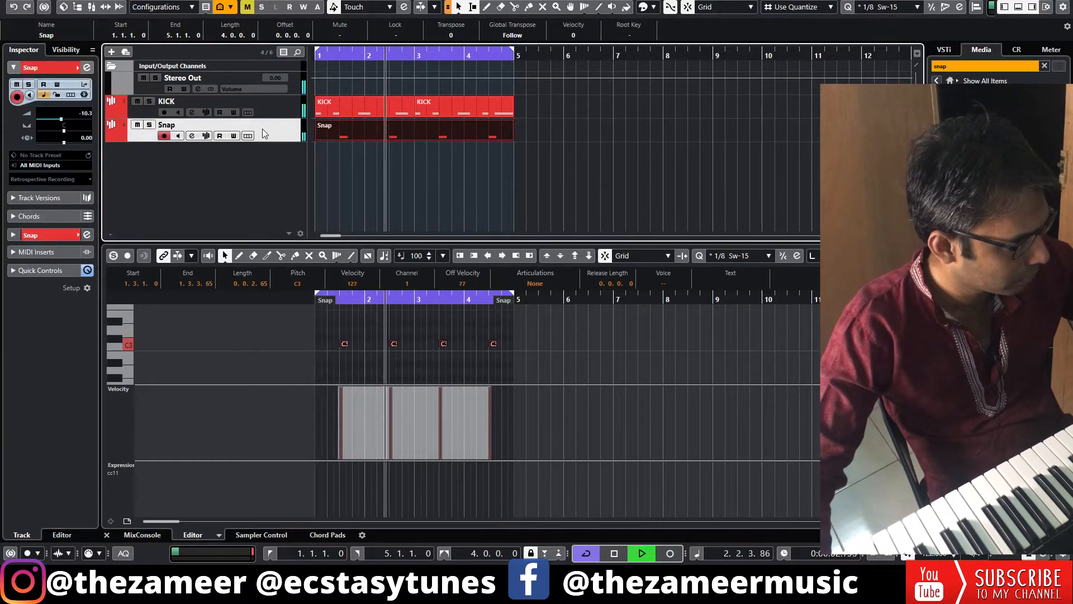
drag(61, 119, 59, 120)
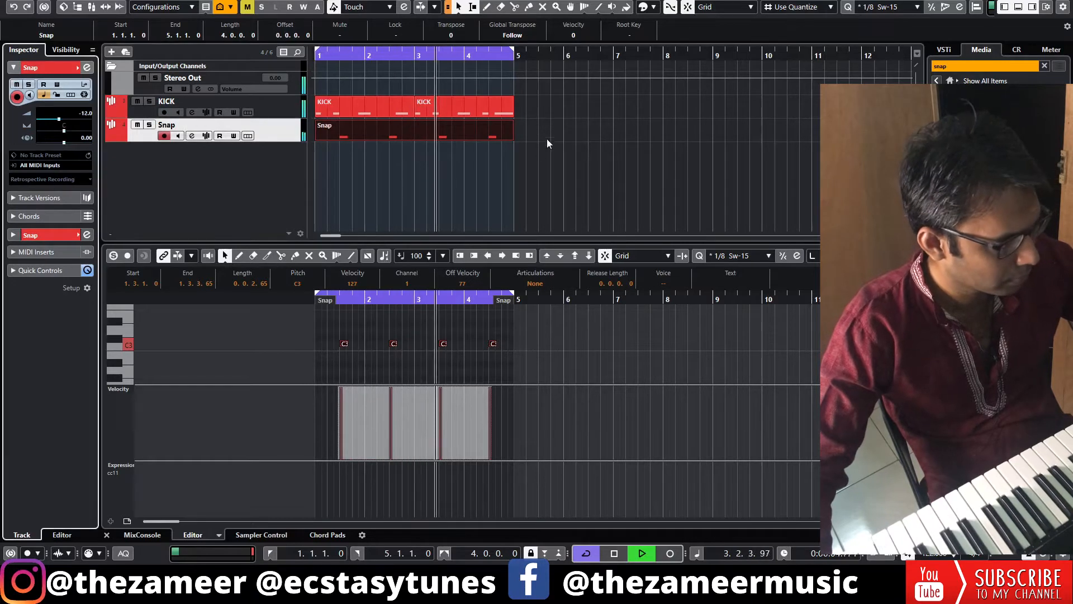
key(space)
Add a REVelation reverb FX channel named verb to the Snap track's sends and set the send level to -3.55.
click(59, 236)
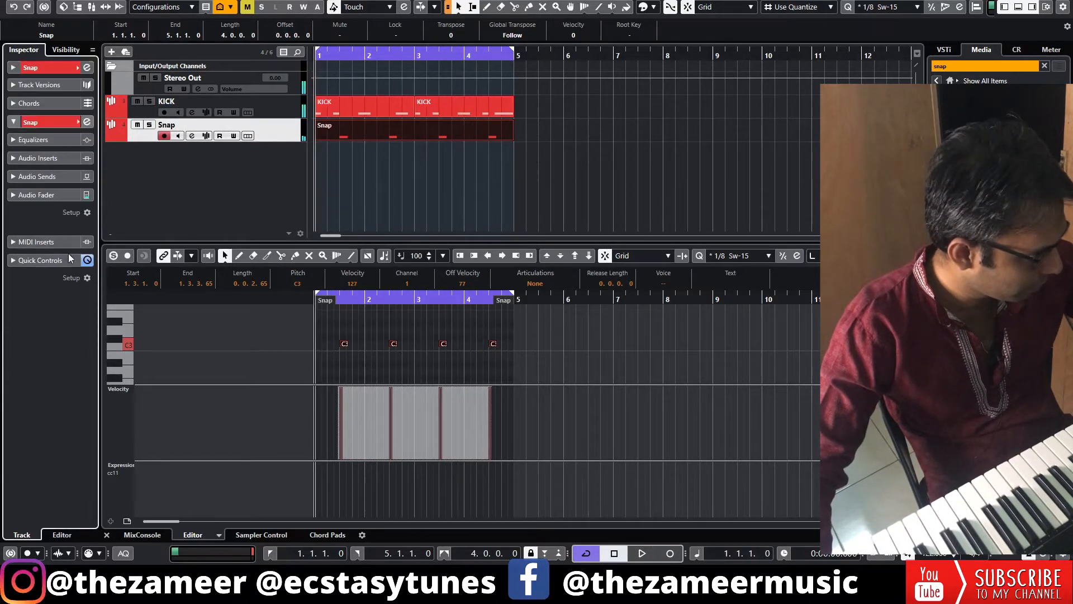
click(56, 176)
right_click(40, 203)
click(90, 322)
key(space)
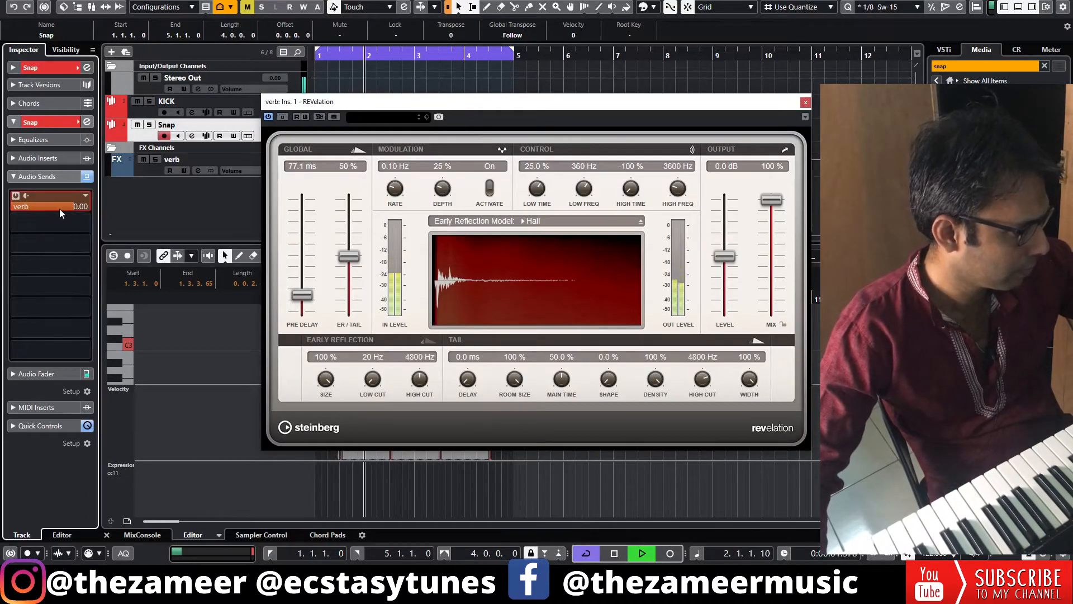
click(805, 102)
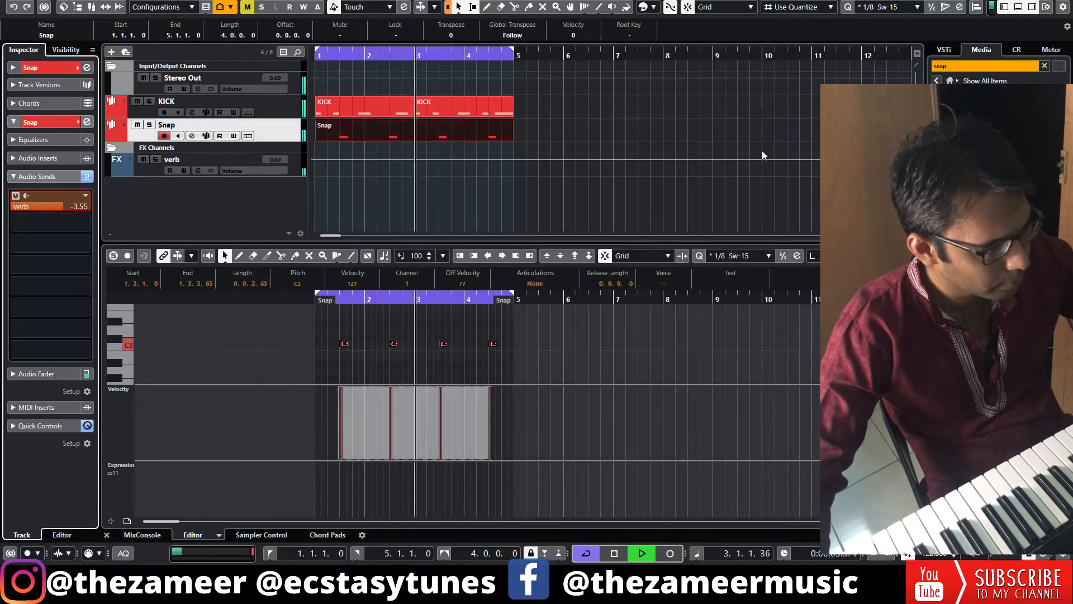
click(611, 170)
key(space)
Duplicate the four-bar KICK and Snap parts together so the copies fill bars 5–8.
drag(527, 107, 346, 151)
click(545, 106)
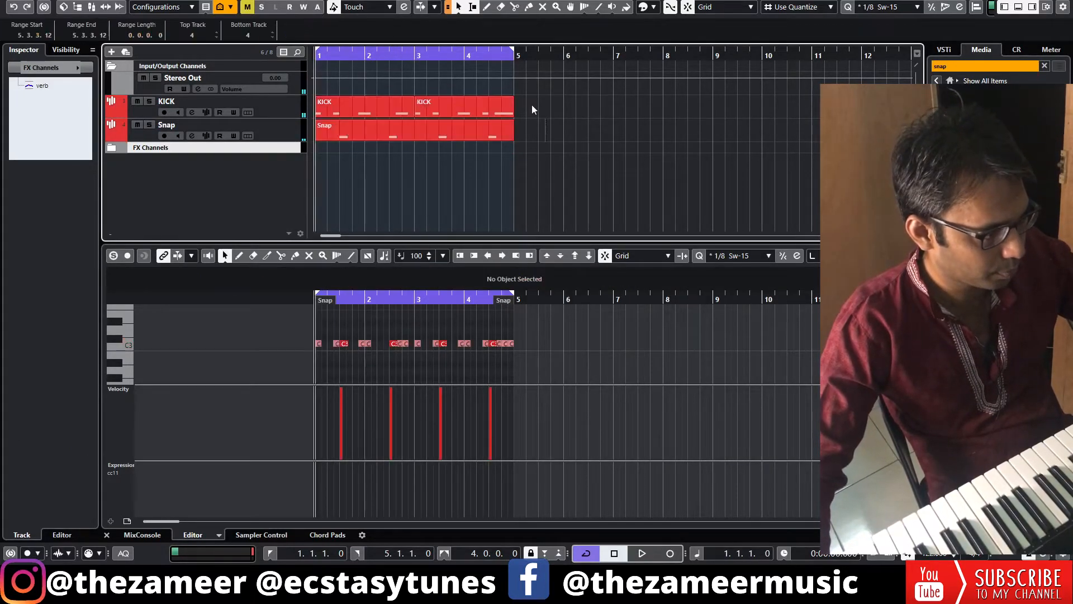
drag(534, 114, 331, 168)
key(ctrl+d)
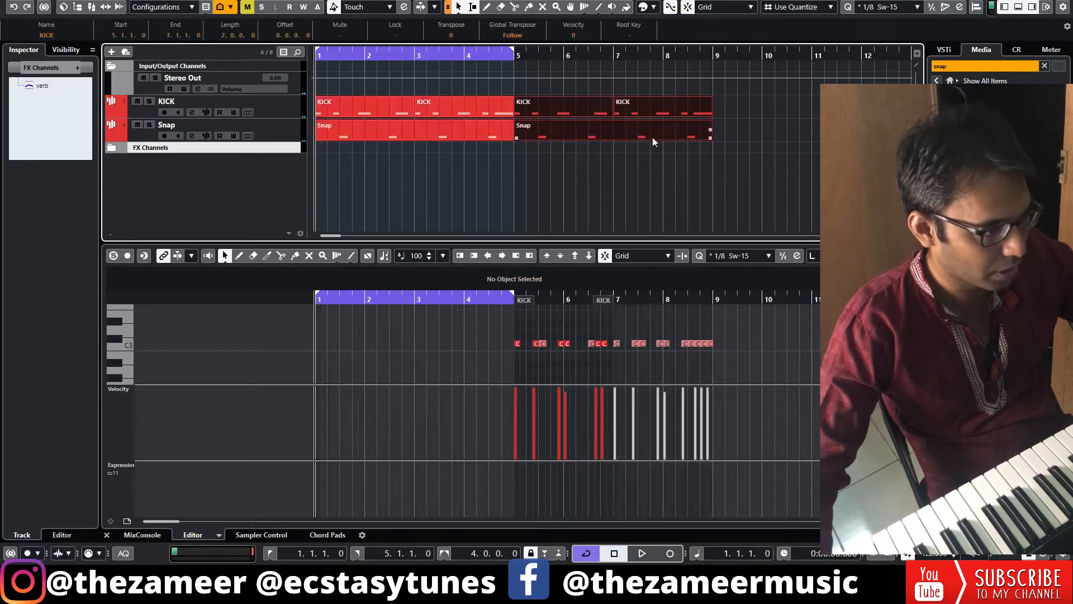
drag(761, 98, 423, 181)
click(423, 181)
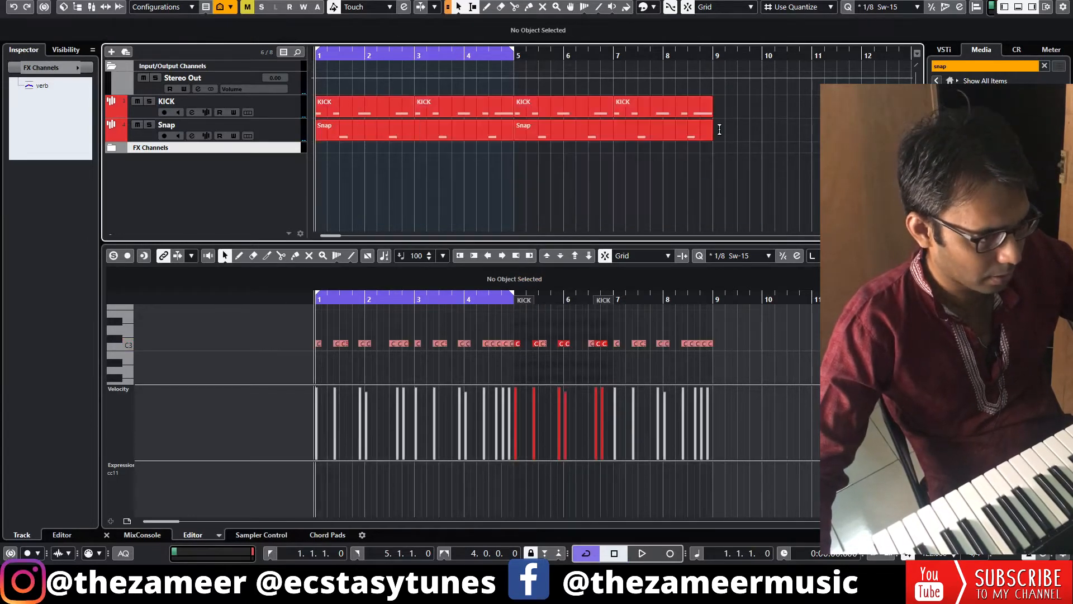
Set the loop locators around all KICK and Snap parts, covering bars 1 to 9.
key(ctrl+a)
key(p)
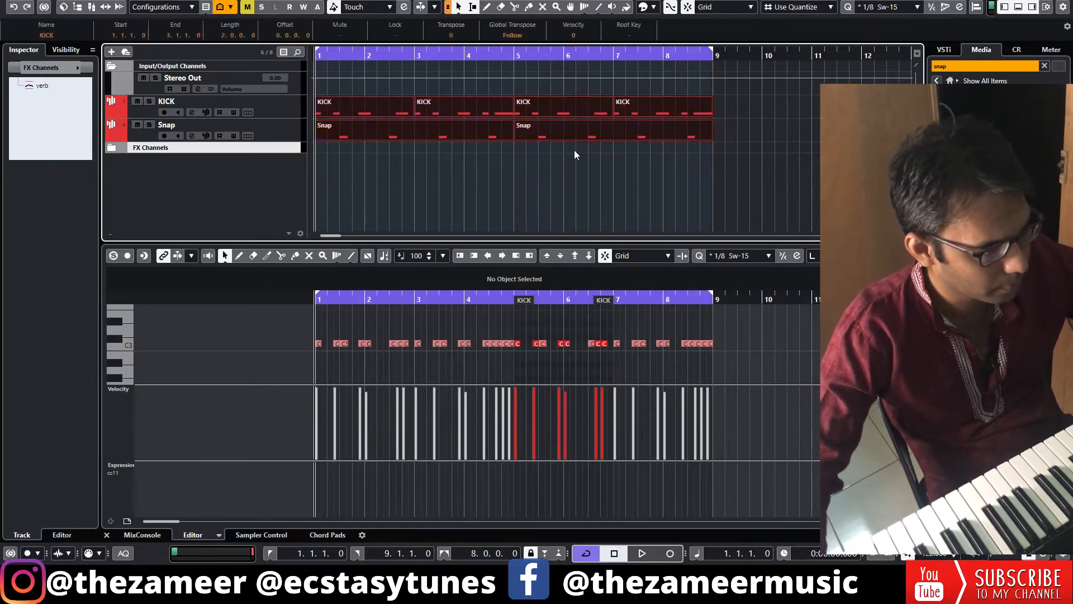
click(735, 210)
Add an extra C3 kick at 8.4.4 in the last KICK part using a 1/16 grid, and play the beat back.
click(679, 111)
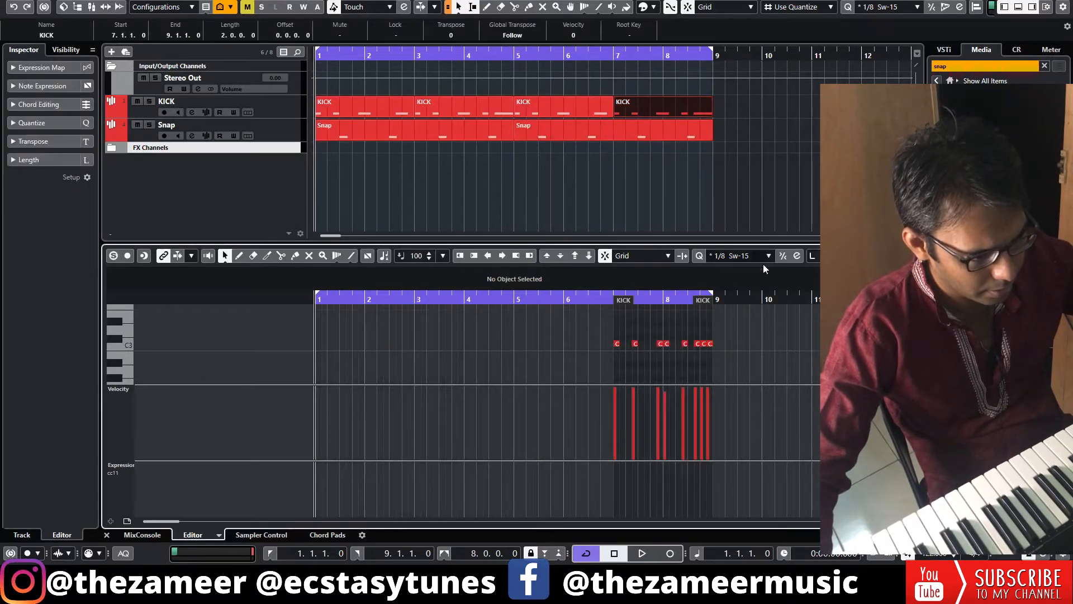
key(Return)
scroll(729, 187, up, 4)
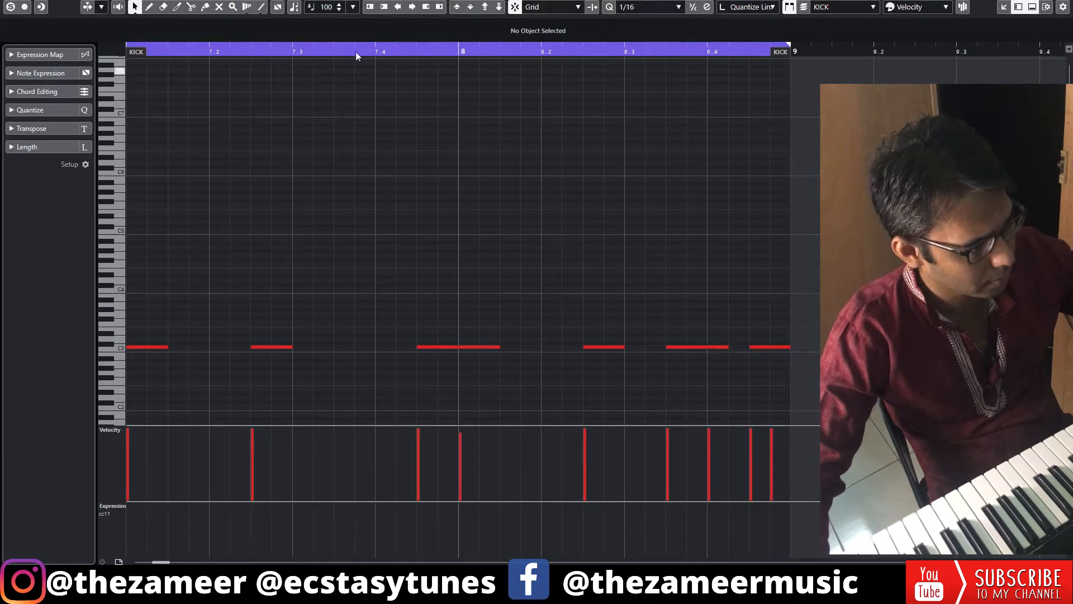
key(space)
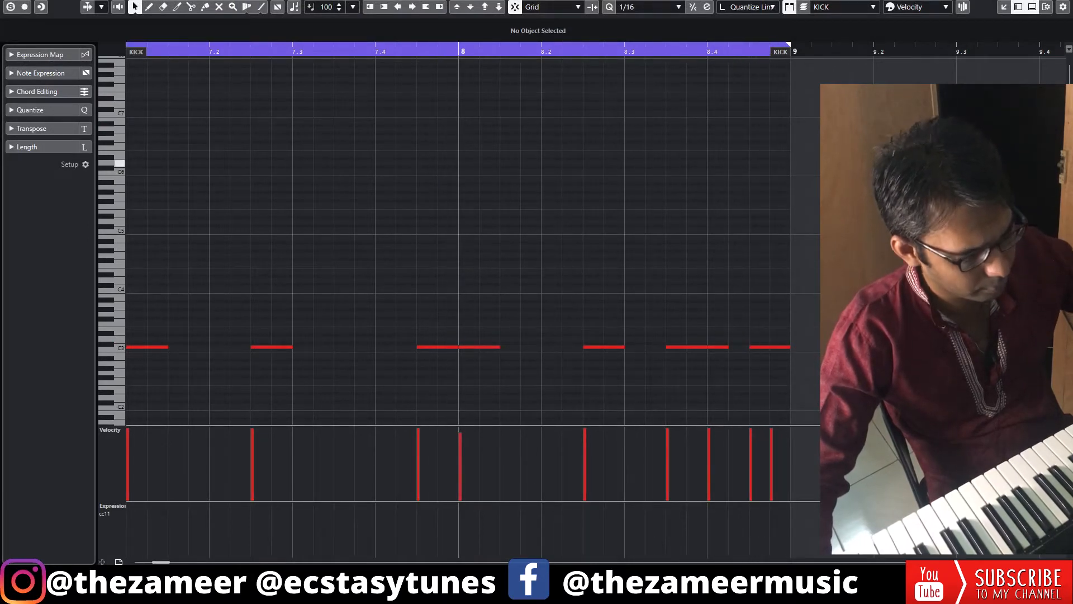
key(Return)
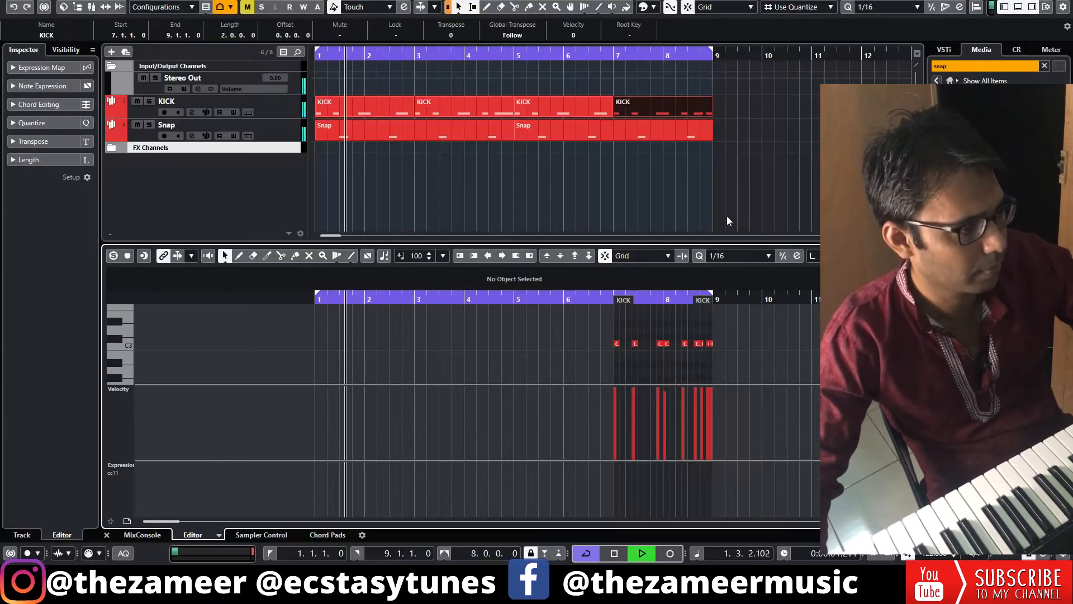
key(ctrl+alt+e)
click(690, 180)
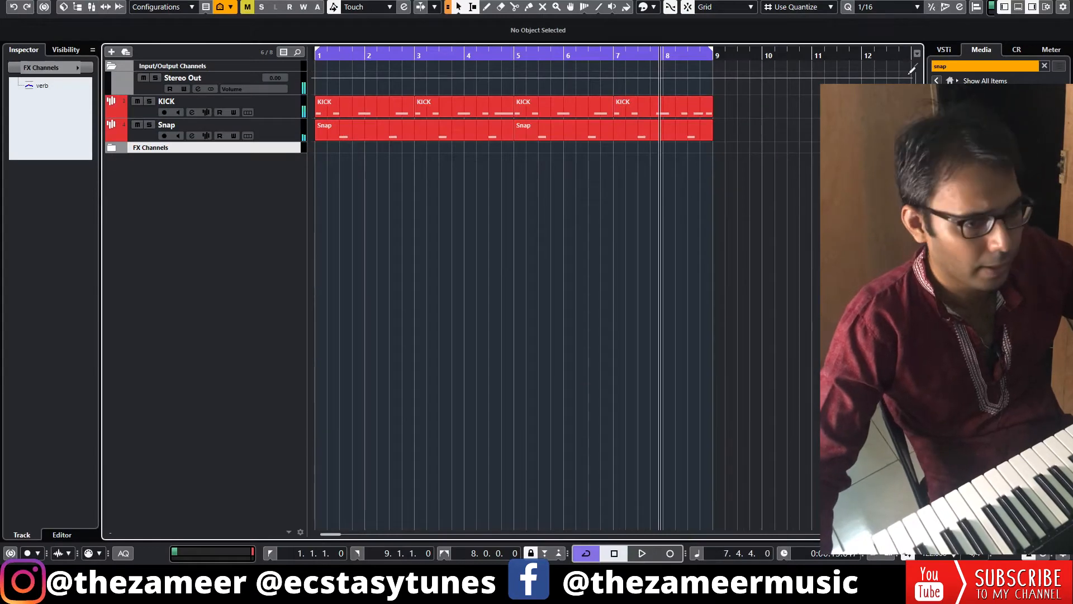
Search the media for "hihat", load 04 hat 1 hit.wav as a sampler track and draw an empty part about two bars long from bar 1.
double_click(981, 66)
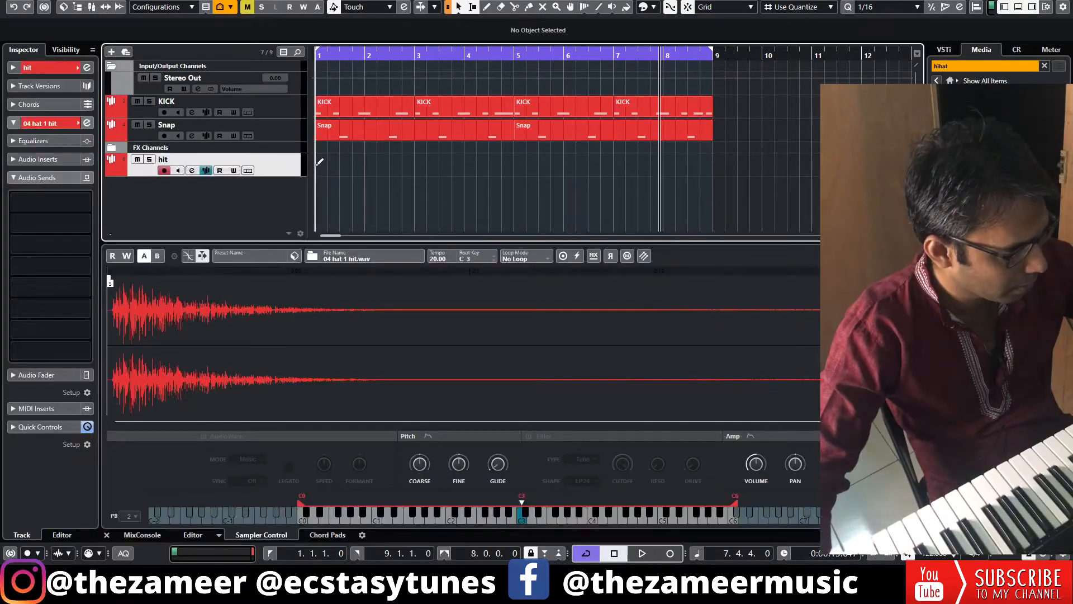
drag(317, 166, 409, 168)
click(394, 193)
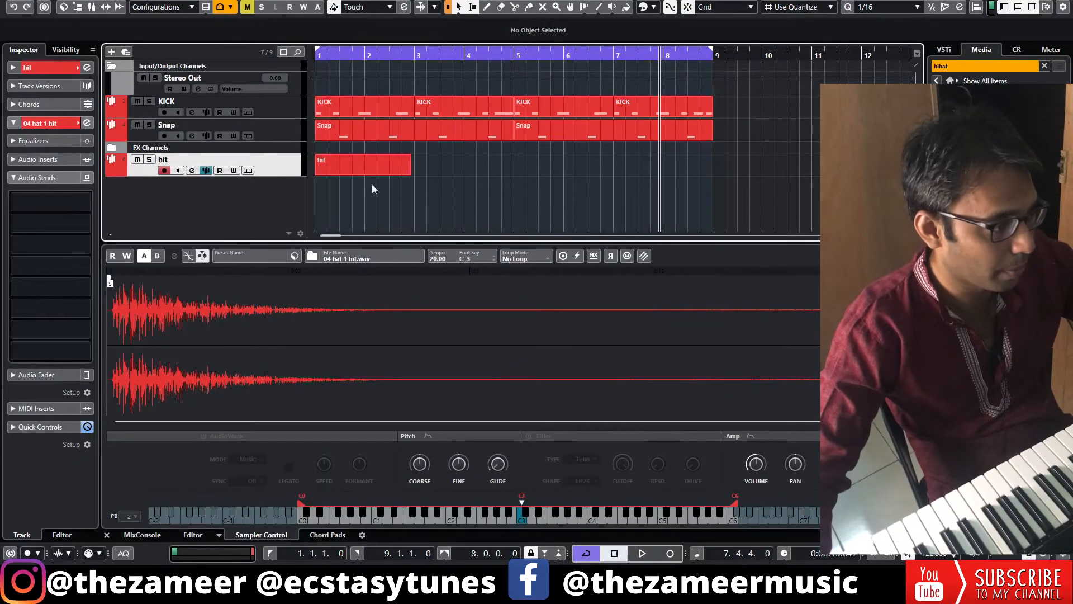
Open the hit part for note editing and extend its end to bar 3 so the last C3 note is included.
click(335, 170)
double_click(335, 171)
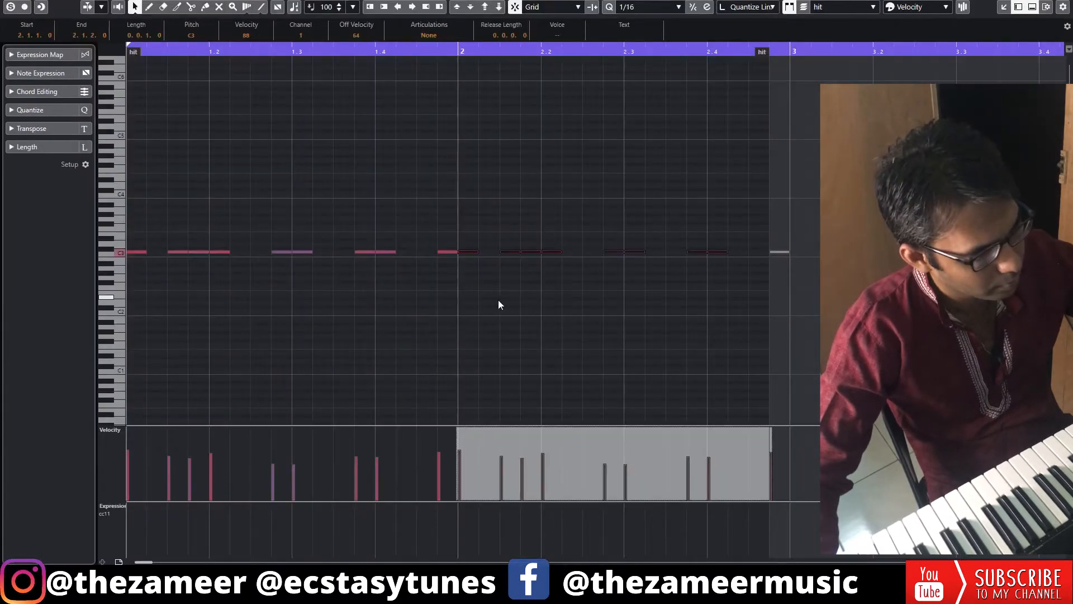
drag(762, 53, 779, 54)
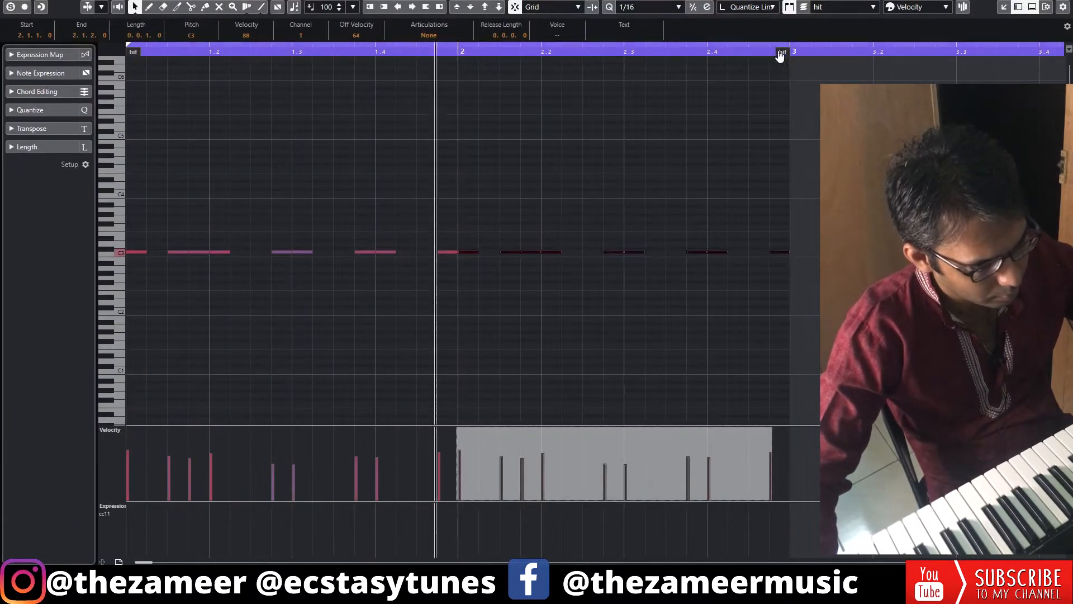
click(460, 456)
click(544, 466)
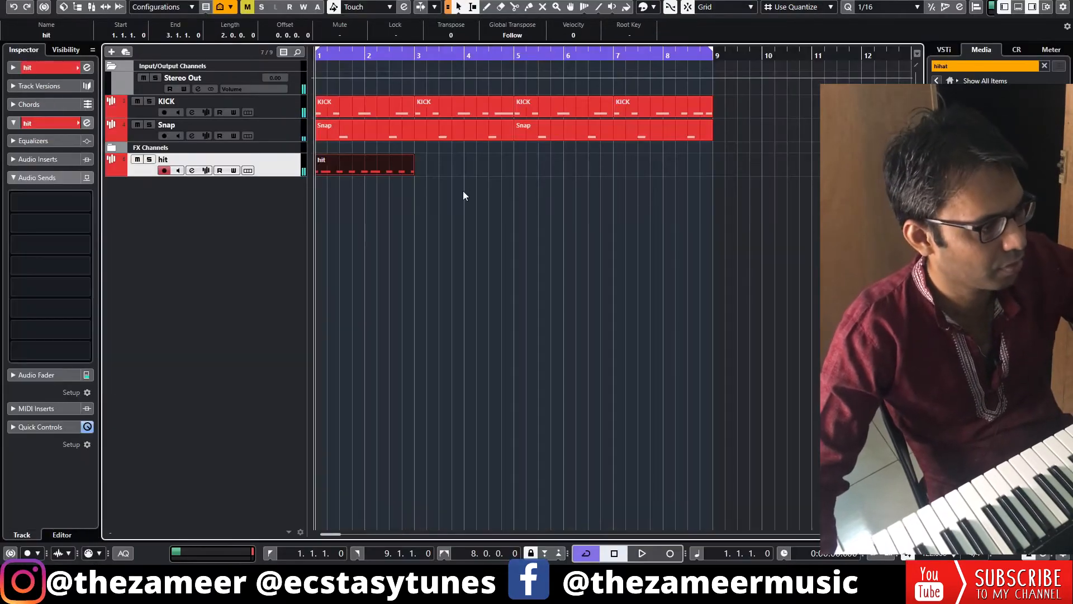
Set the hit sampler's amp envelope to One Shot, remove its hold portion and shorten the decay to about 94 ms, auditioning the beat.
click(207, 171)
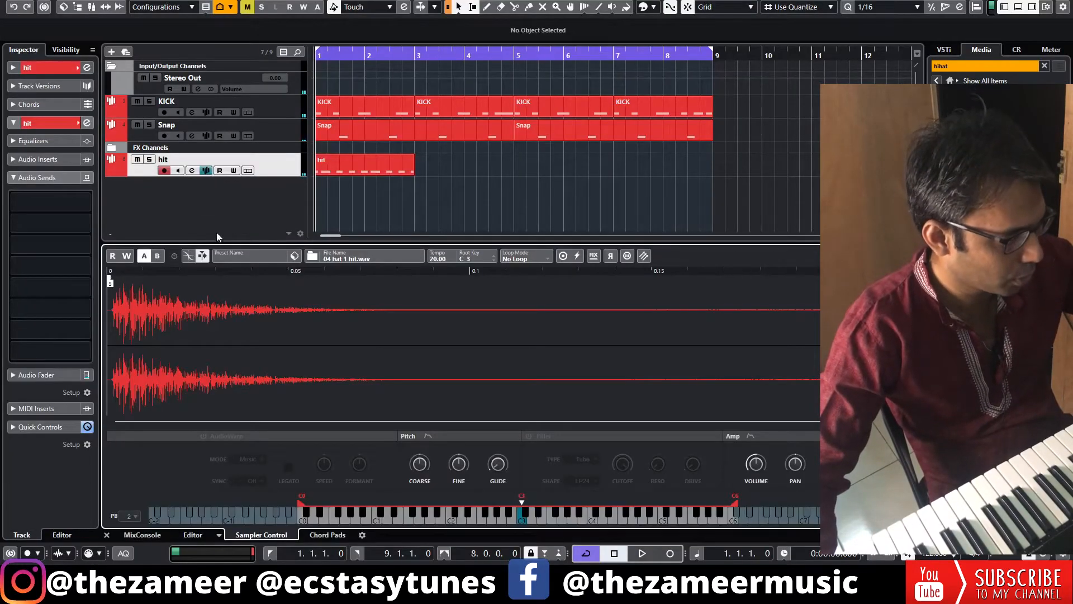
click(749, 437)
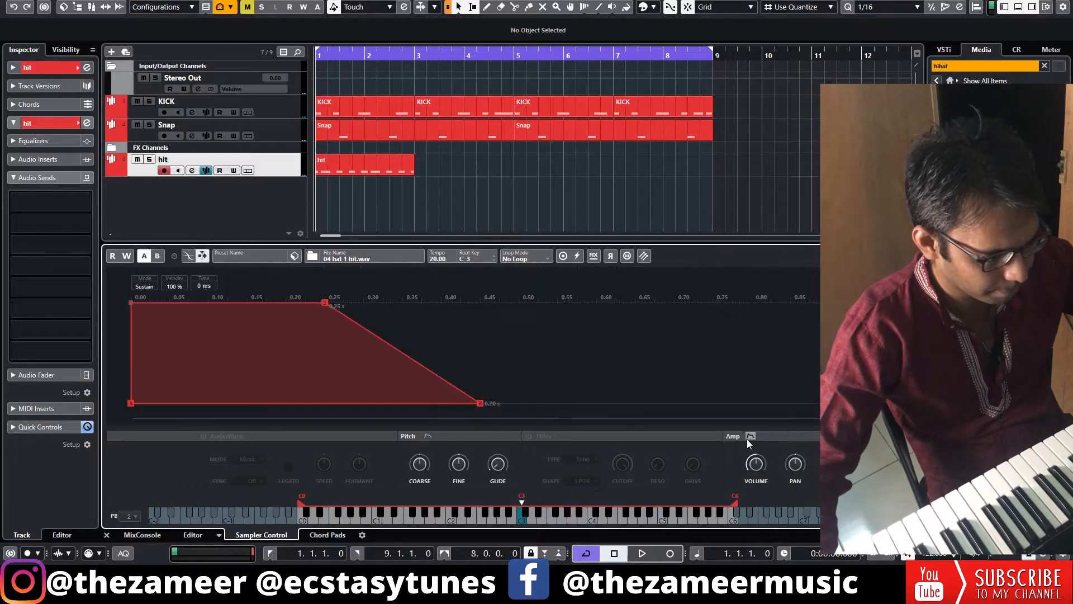
click(144, 286)
click(163, 323)
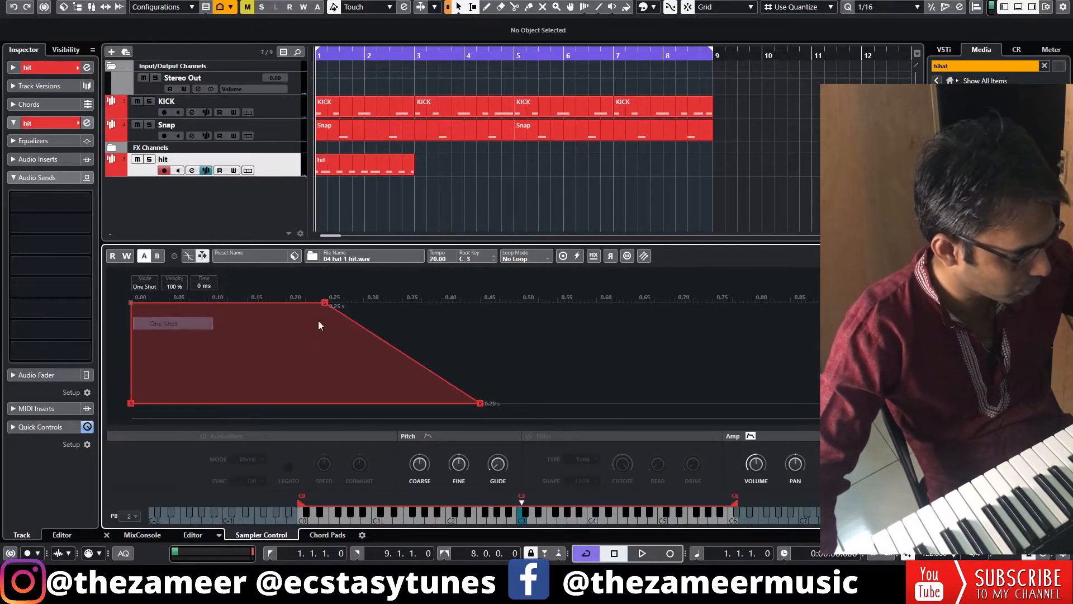
double_click(323, 300)
key(space)
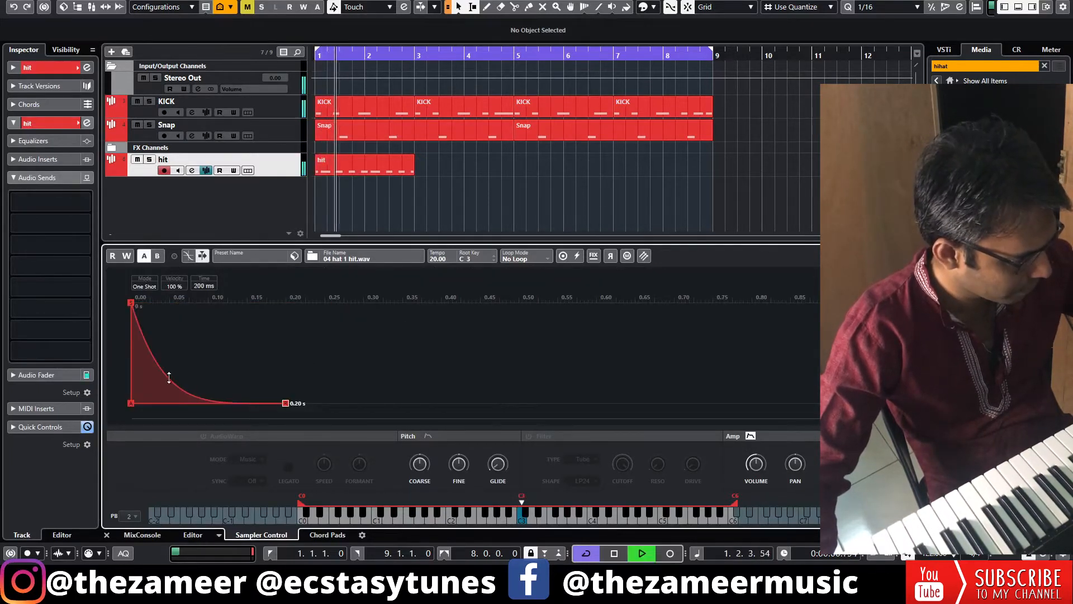
drag(283, 400, 206, 401)
key(space)
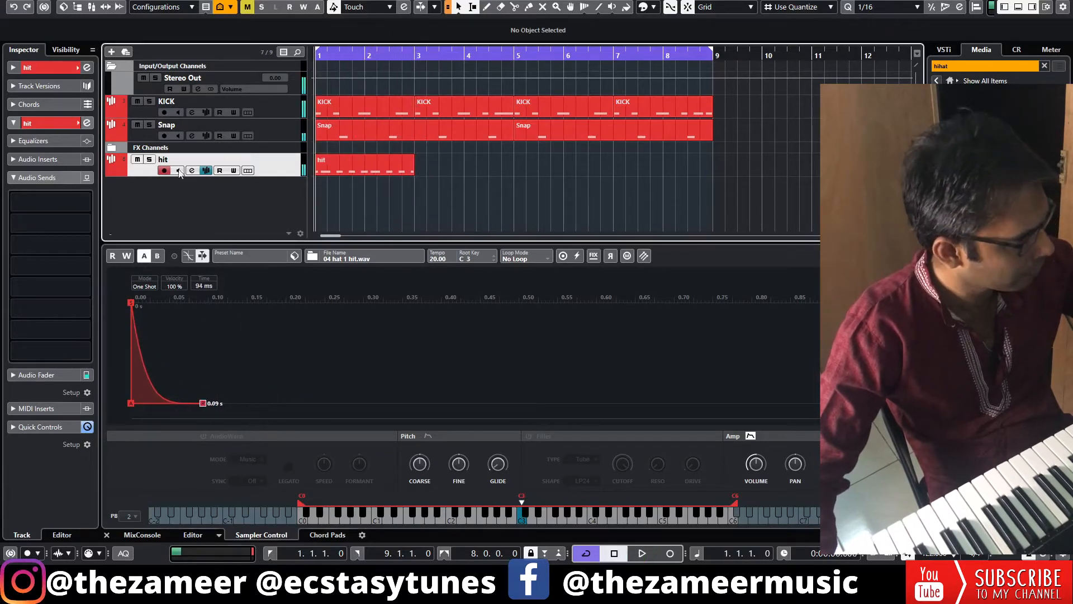
Raise the hit track's volume to -3.05 and repeat its two-bar part three times to fill the loop to bar 9.
click(66, 64)
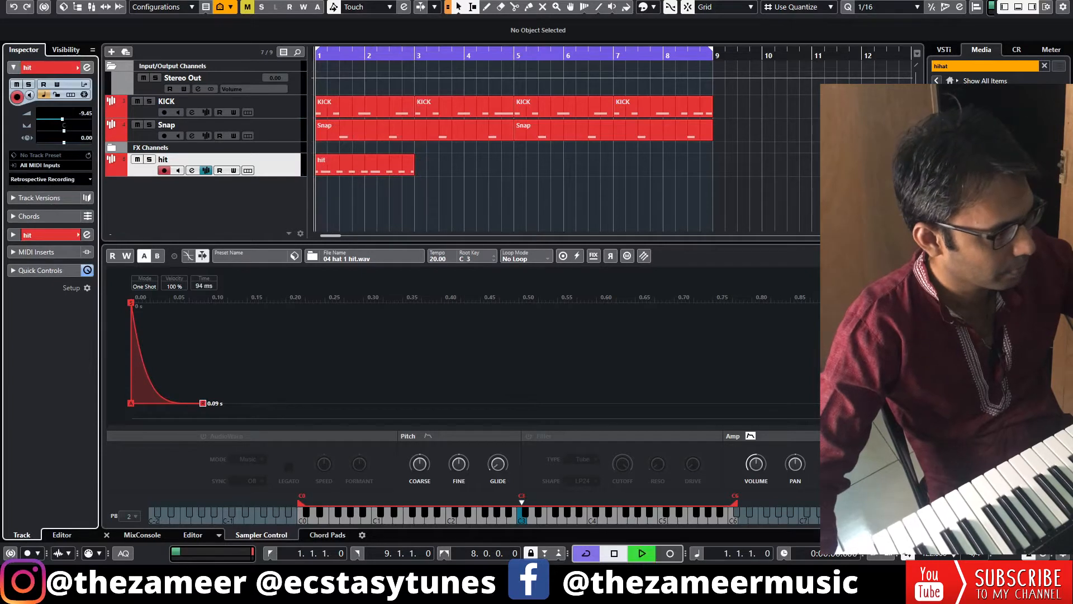
key(space)
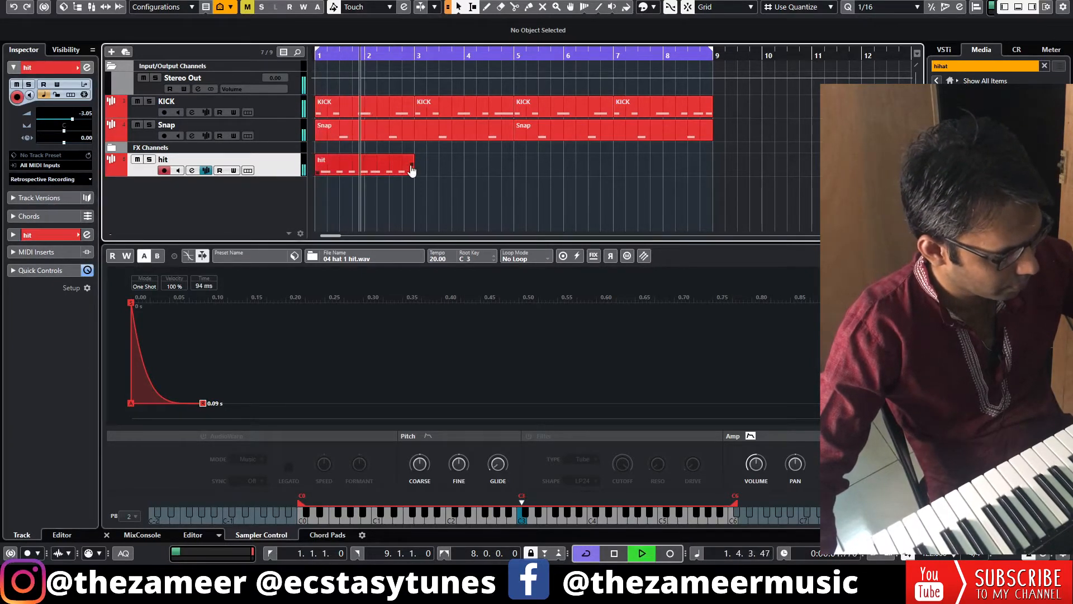
drag(412, 167, 688, 177)
key(space)
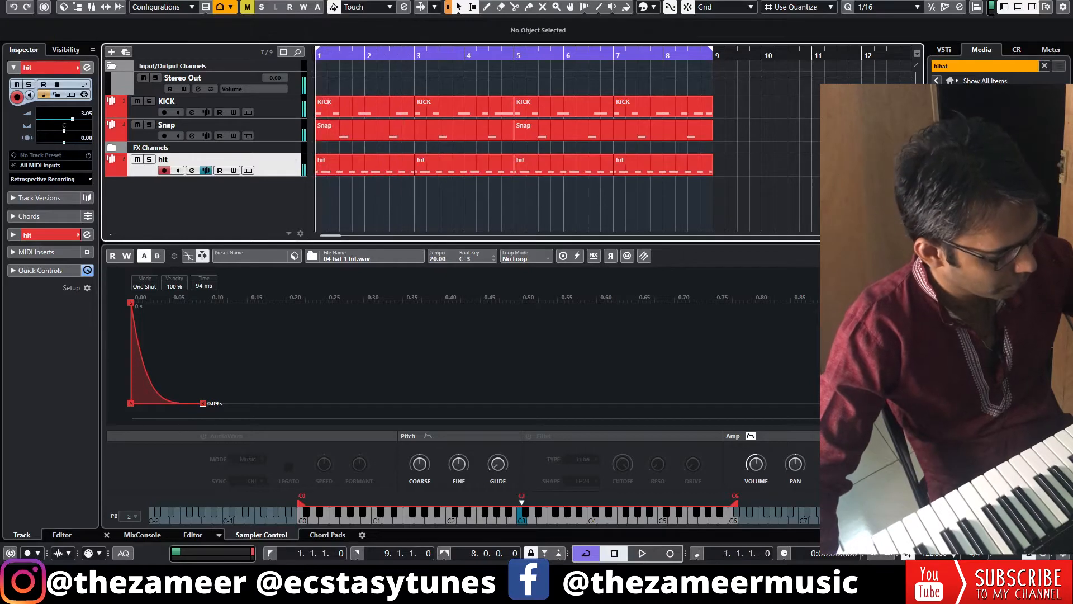
Search the media for "perc" and repeat the two-bar Shacker part three times to fill the loop to bar 9.
click(966, 68)
text(perc)
key(Return)
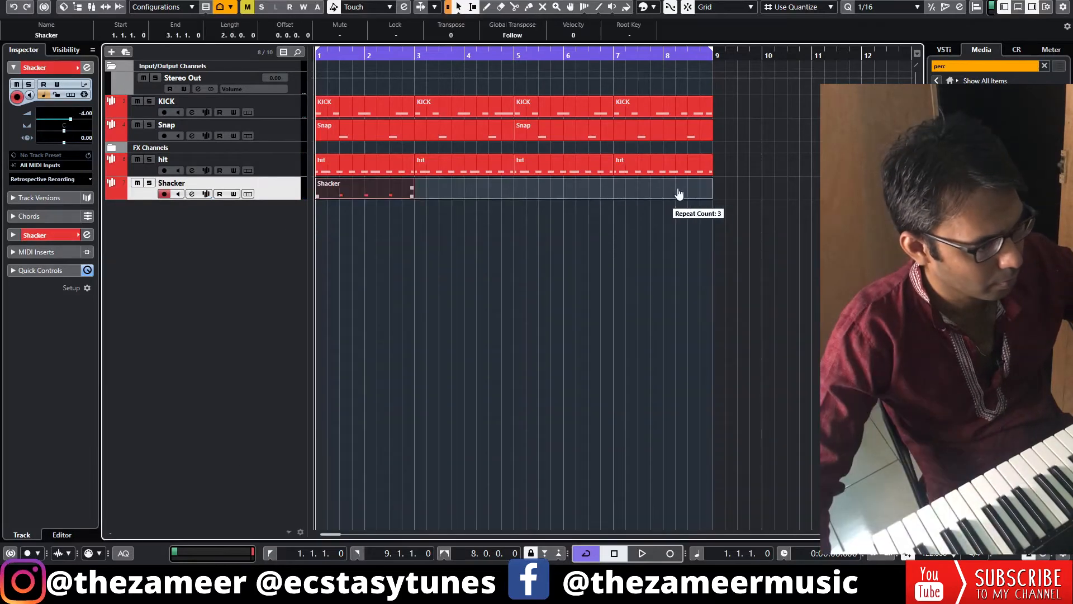
drag(680, 194, 709, 196)
key(space)
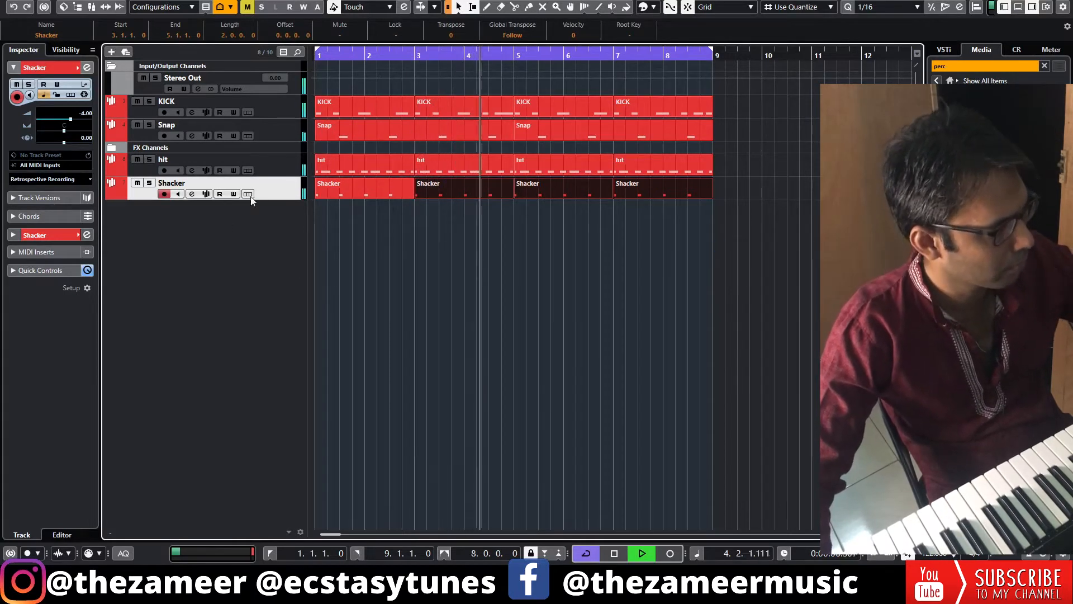
key(space)
Open the channel fader settings, pan the Shacker track to L28 and play the beat.
click(285, 170)
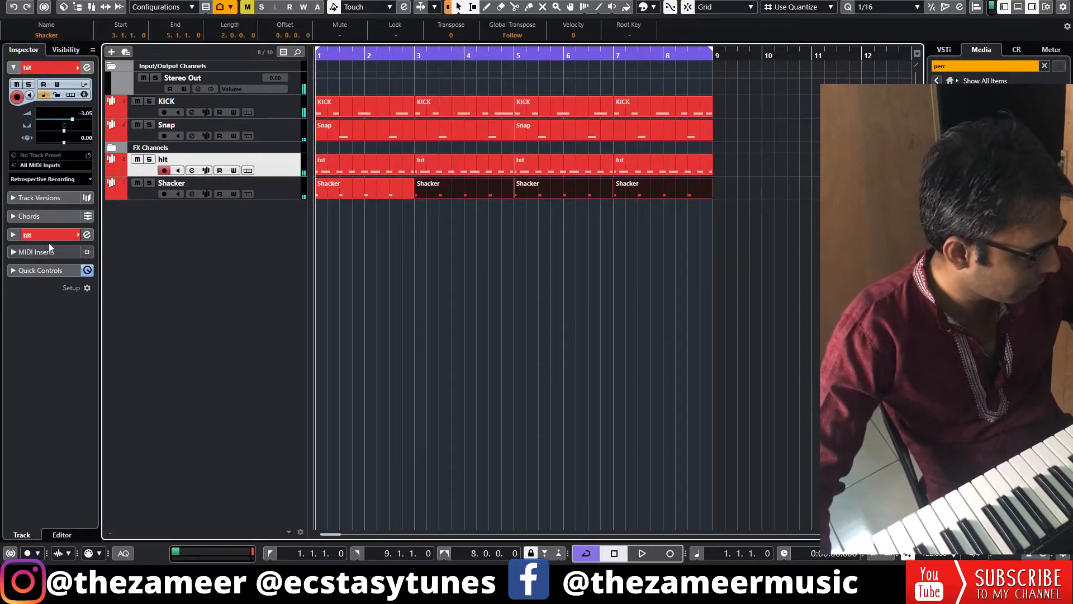
click(49, 235)
click(60, 159)
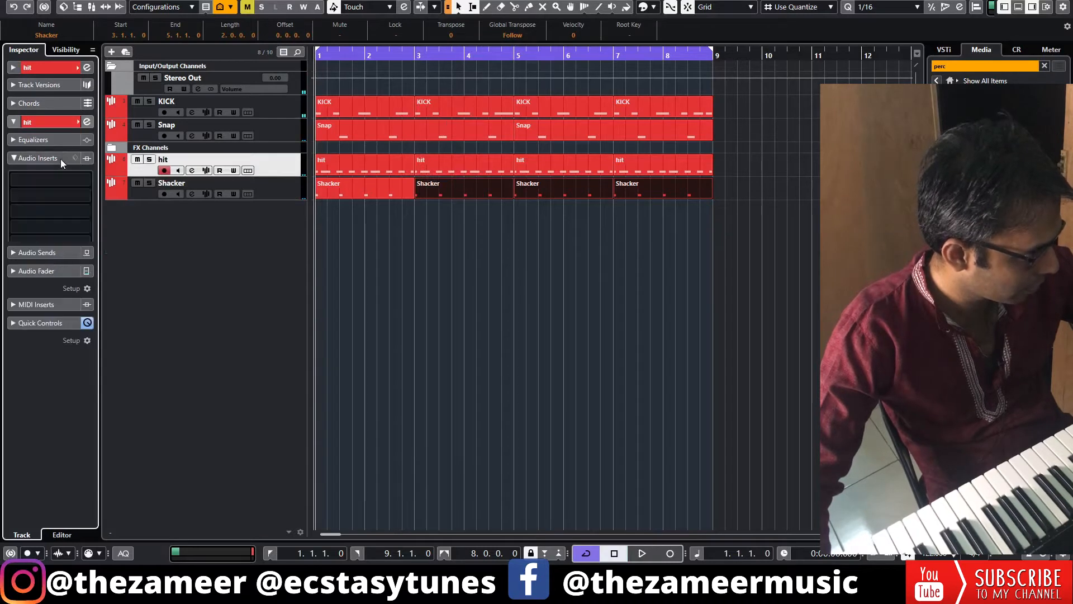
click(53, 460)
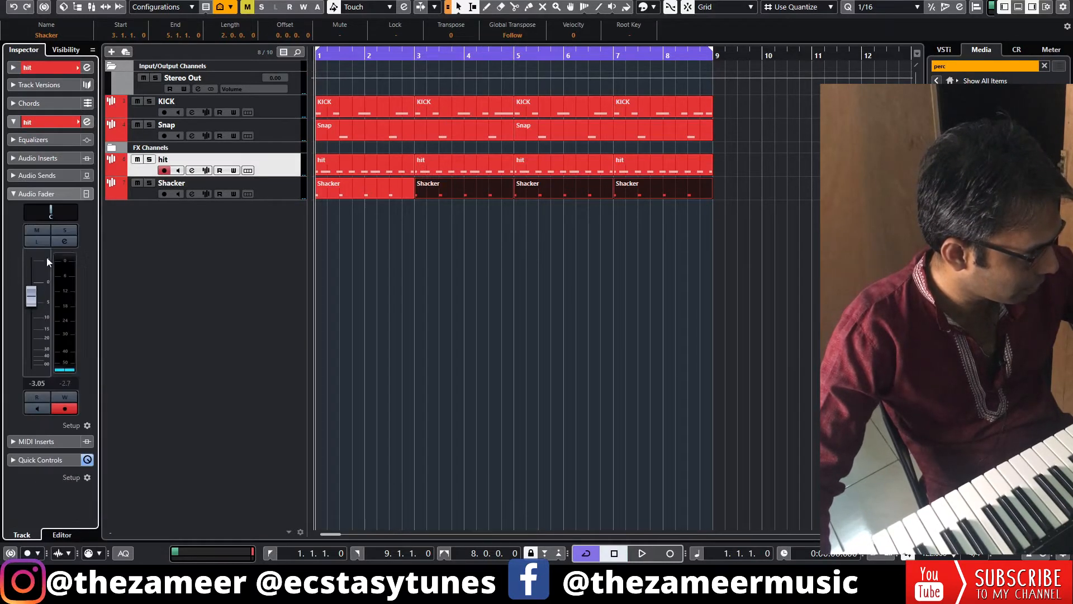
click(289, 192)
drag(43, 208, 35, 208)
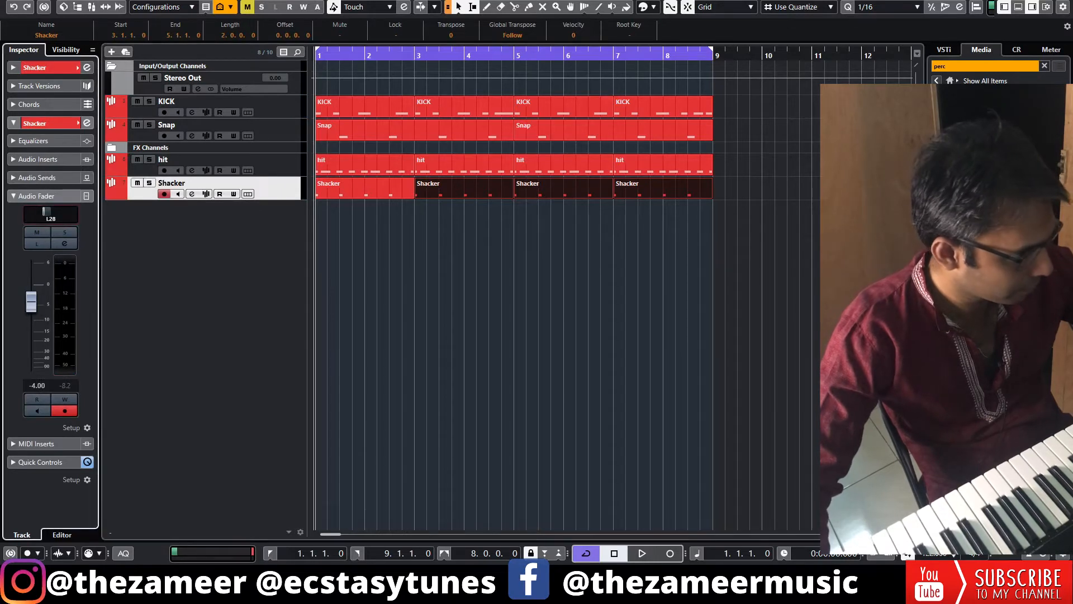
key(space)
click(636, 276)
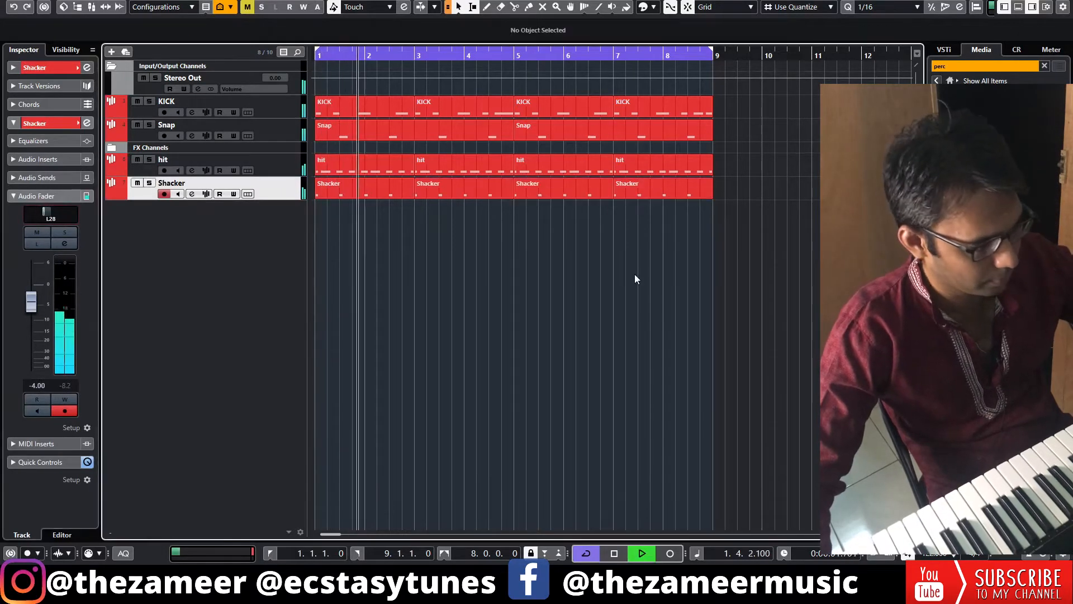
Raise the Snap track's volume to about -10 dB while the beat plays.
click(283, 127)
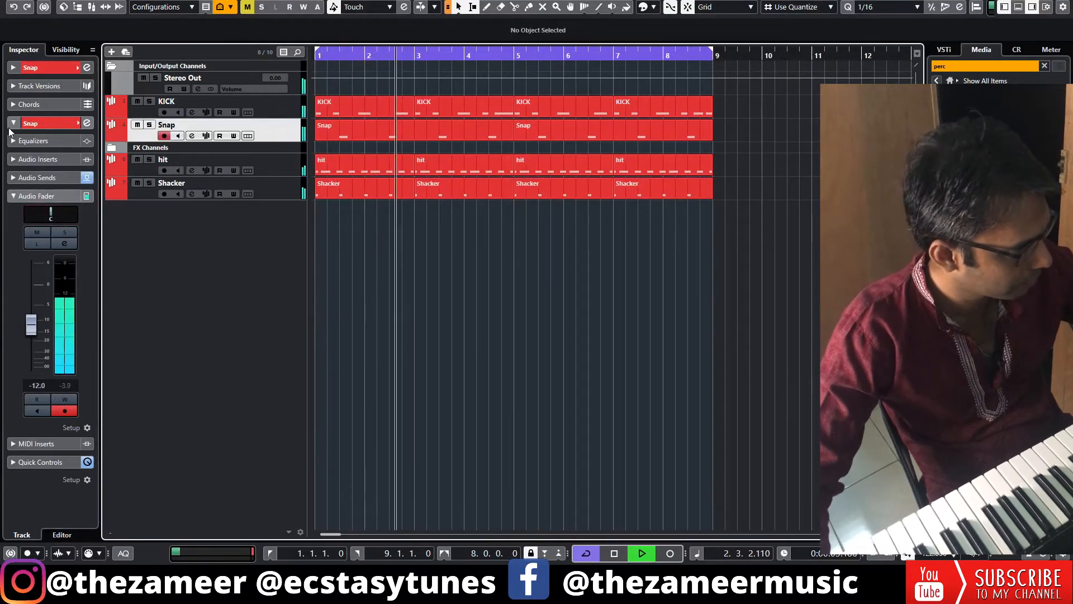
click(48, 68)
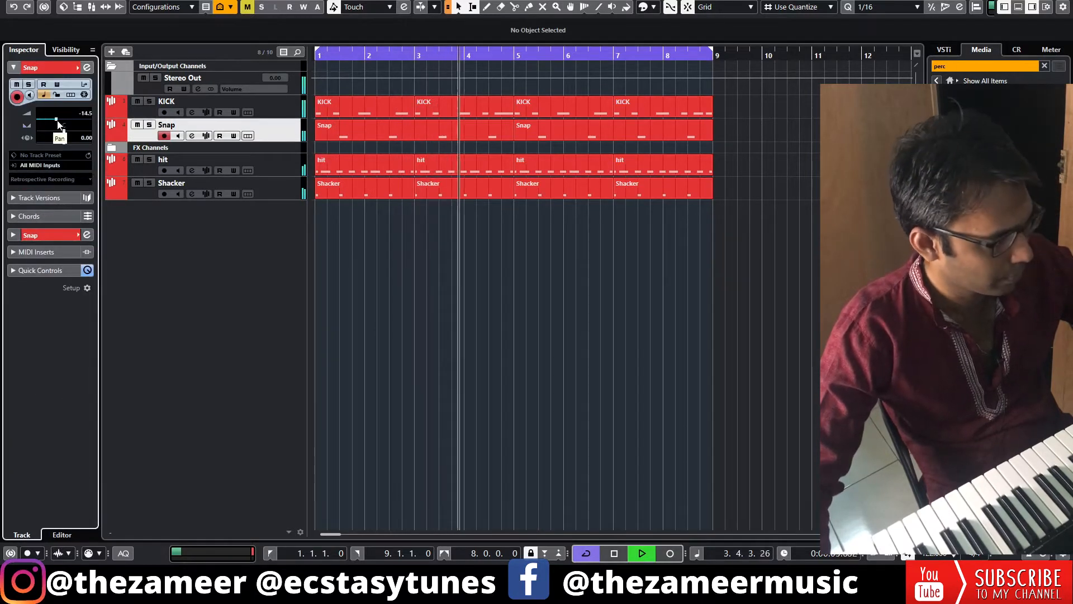
drag(56, 119, 61, 119)
click(693, 310)
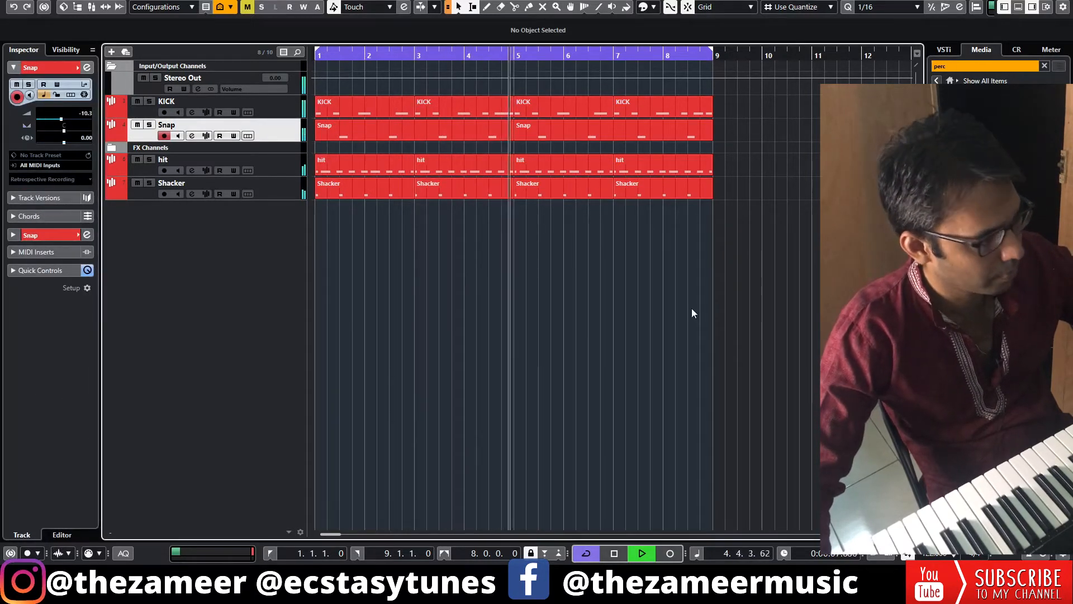
key(space)
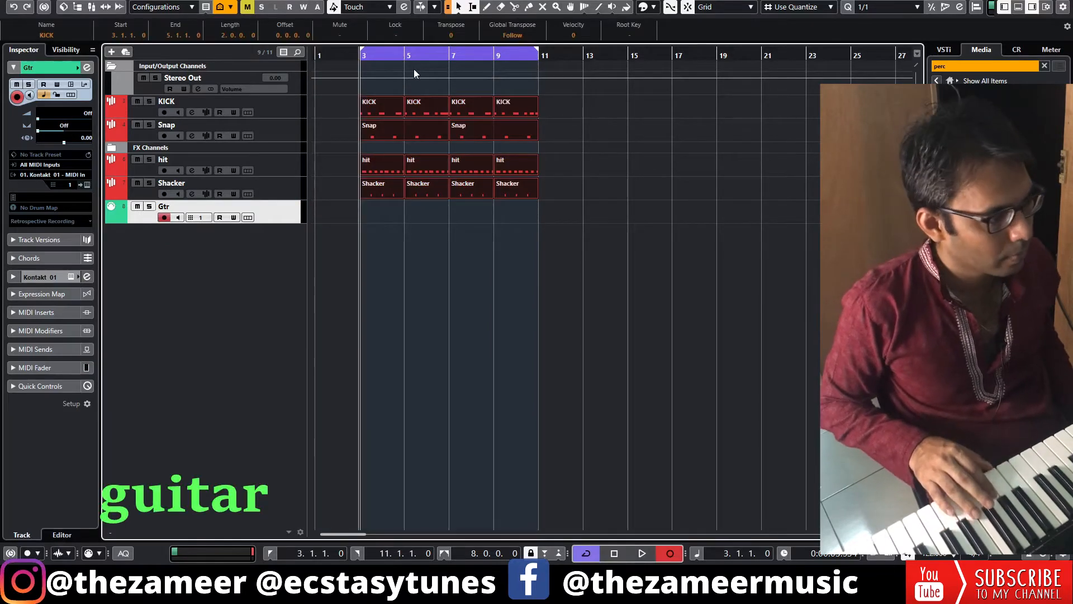
Record a guitar melody on the Gtr track over the drums from bar 3 to bar 11 and open the part for editing.
key(KP_Multiply)
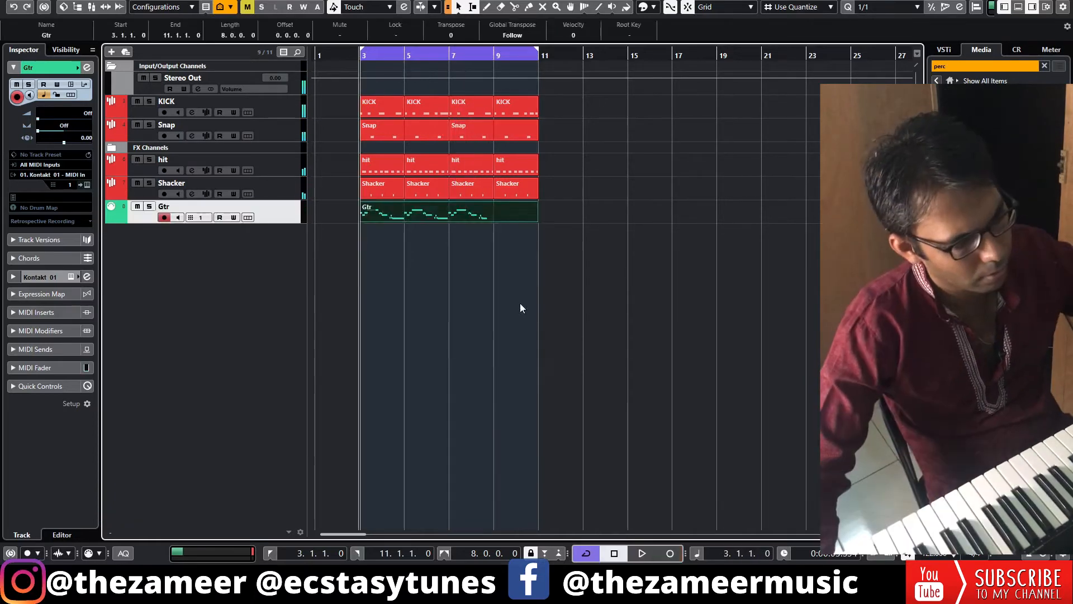
click(520, 303)
double_click(476, 219)
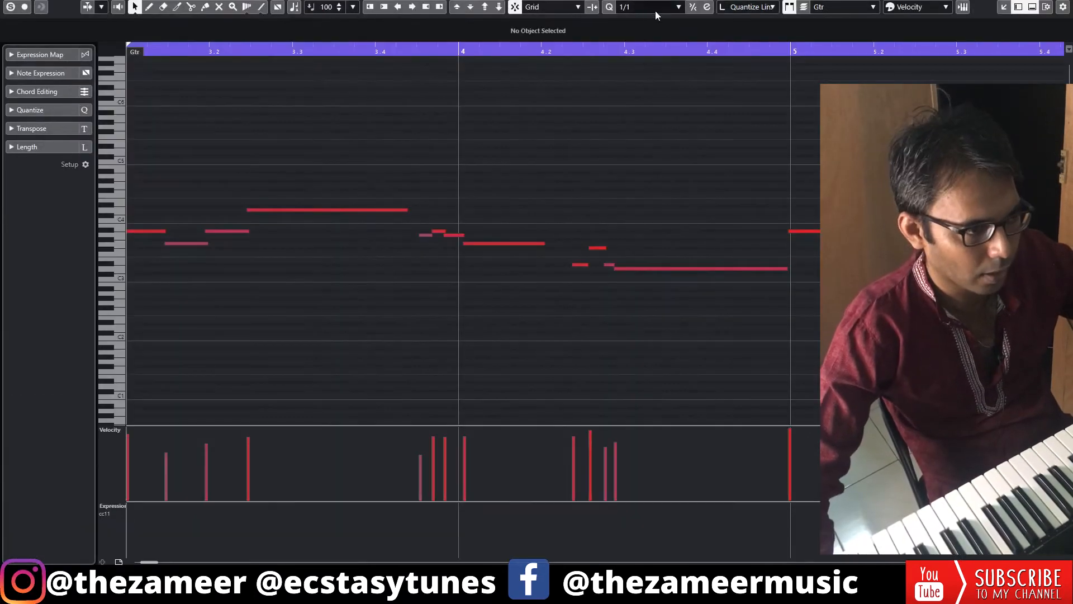
Try a 1/8 quantize value for the guitar notes in bar 4.
click(656, 11)
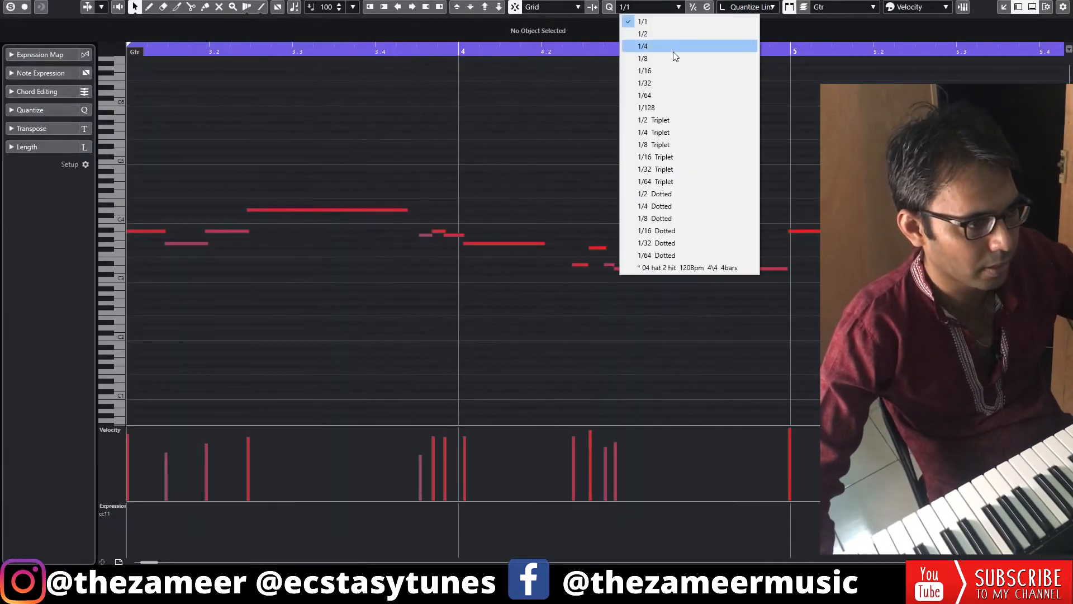
click(673, 53)
drag(457, 222, 639, 282)
click(618, 309)
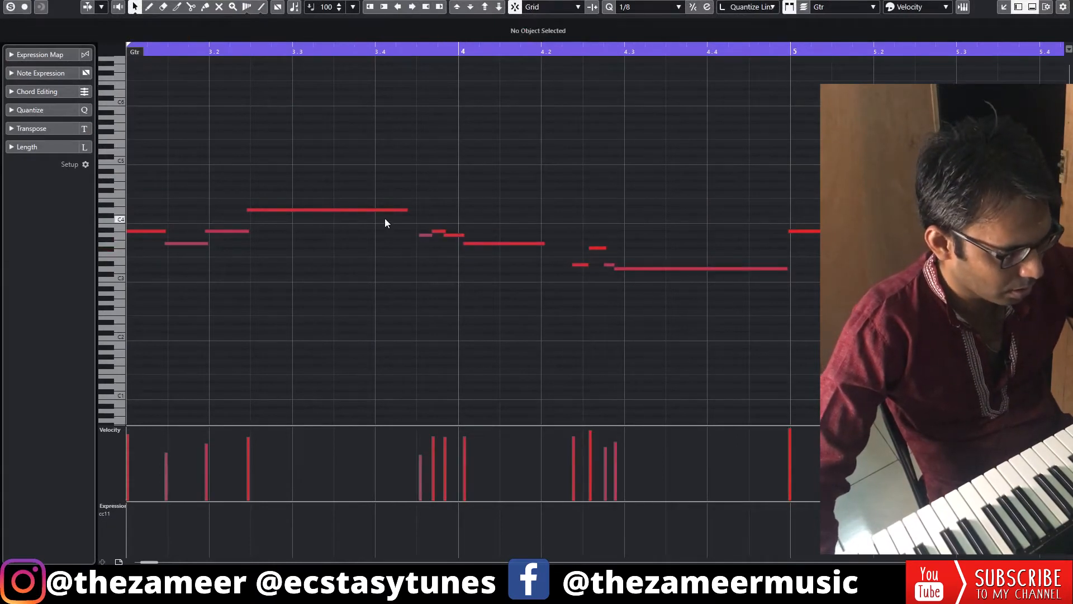
Quantize the guitar notes in bars 3 and 4 to 1/16 Triplet and play them back.
click(649, 6)
click(675, 158)
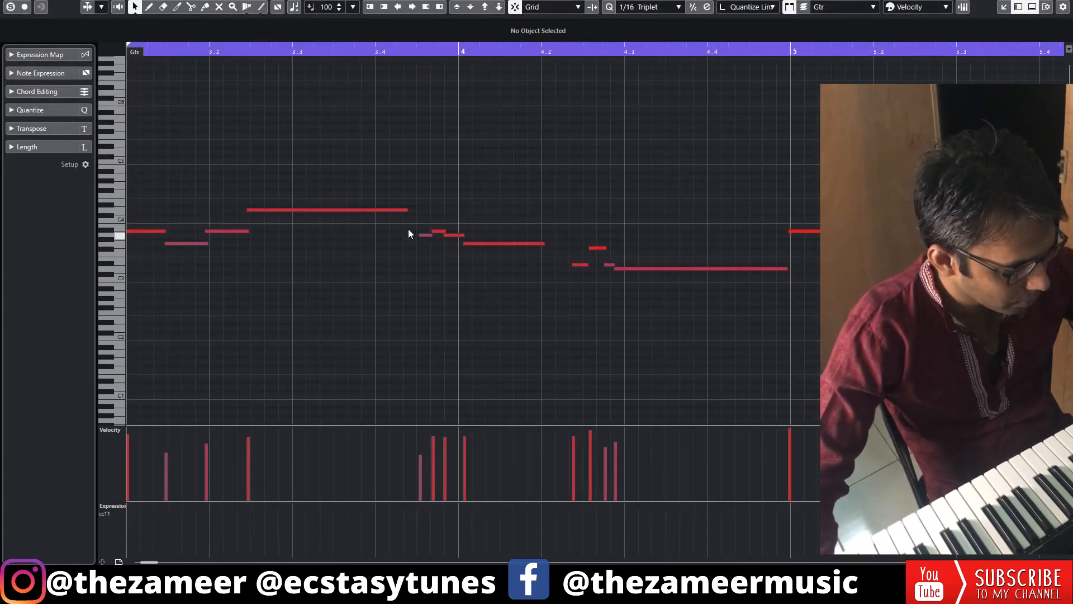
drag(507, 271, 503, 271)
key(q)
click(439, 207)
drag(550, 218, 660, 302)
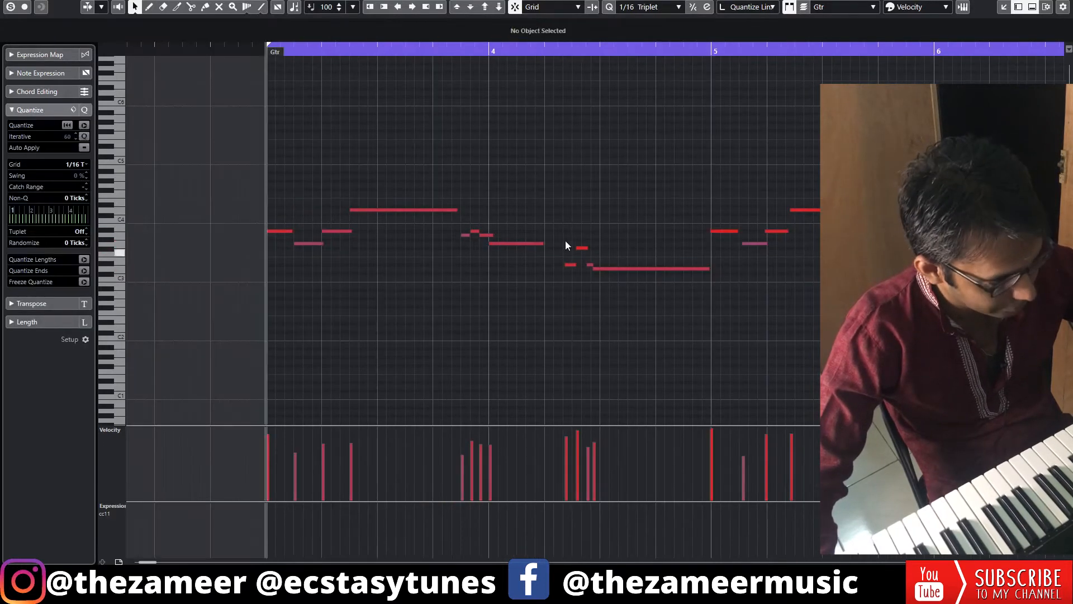
key(space)
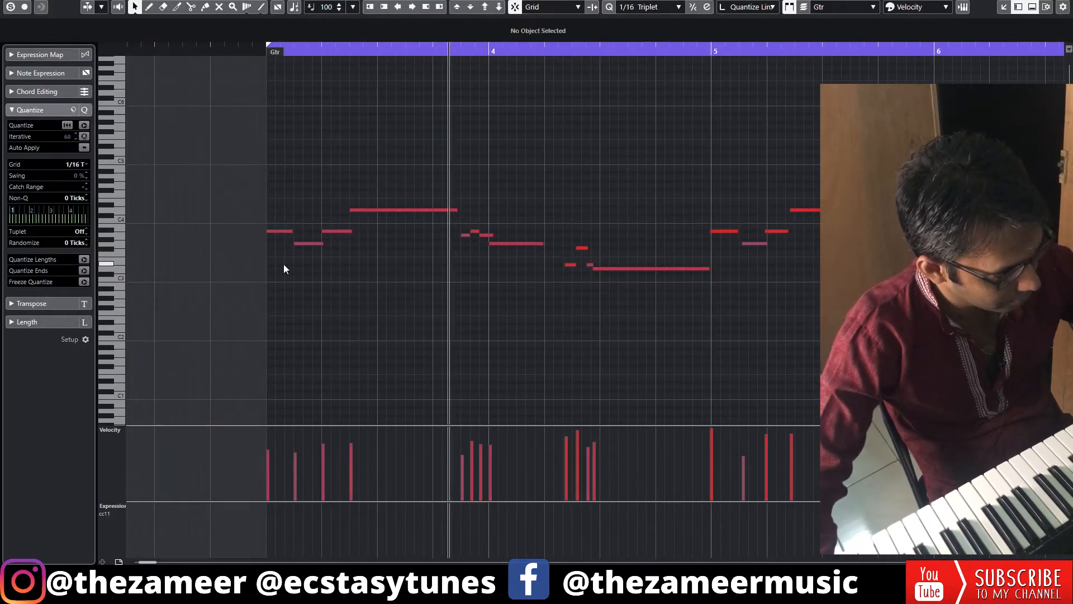
Lengthen the second guitar note in bar 3 and delete all guitar notes from bar 5 onward.
drag(322, 244, 409, 254)
drag(460, 161, 824, 273)
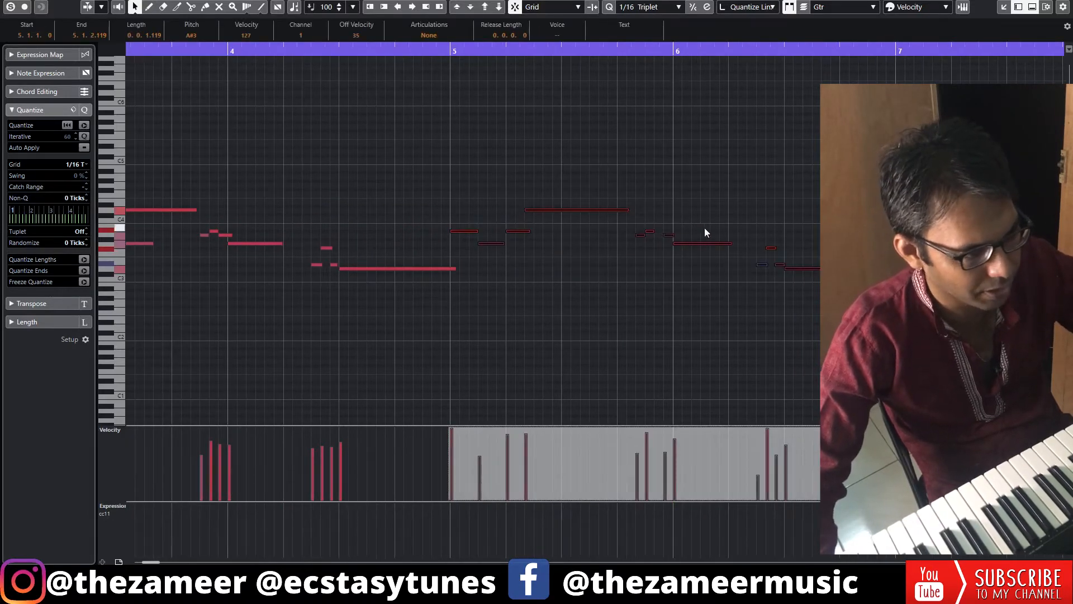
key(Delete)
key(g)
drag(735, 172, 833, 359)
key(Delete)
Duplicate the two-bar guitar phrase so the copy starts at bar 5.
key(ctrl+a)
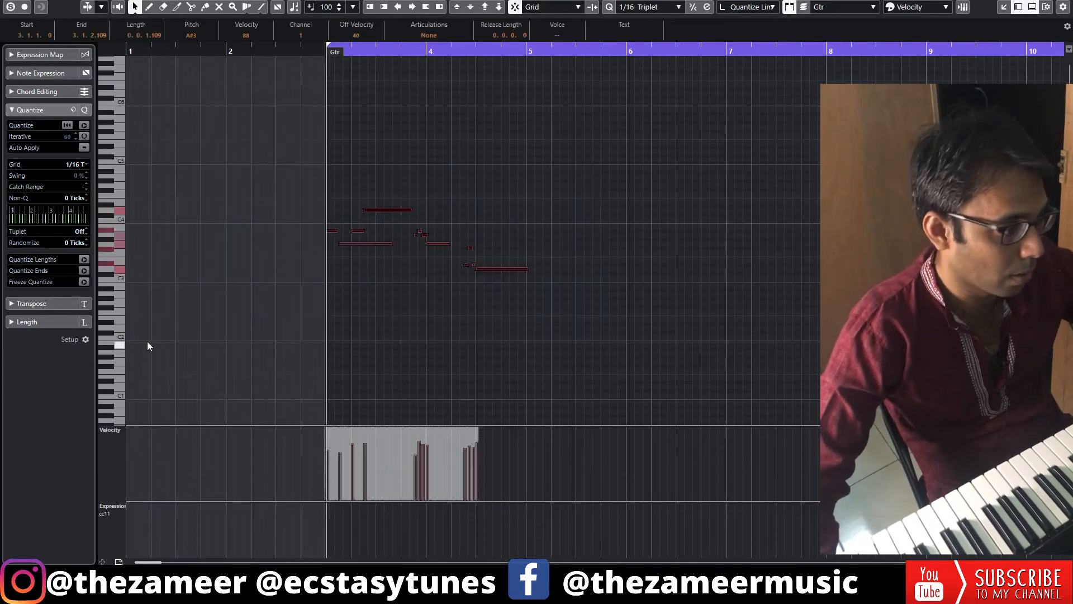
key(alt+d)
drag(534, 232, 532, 232)
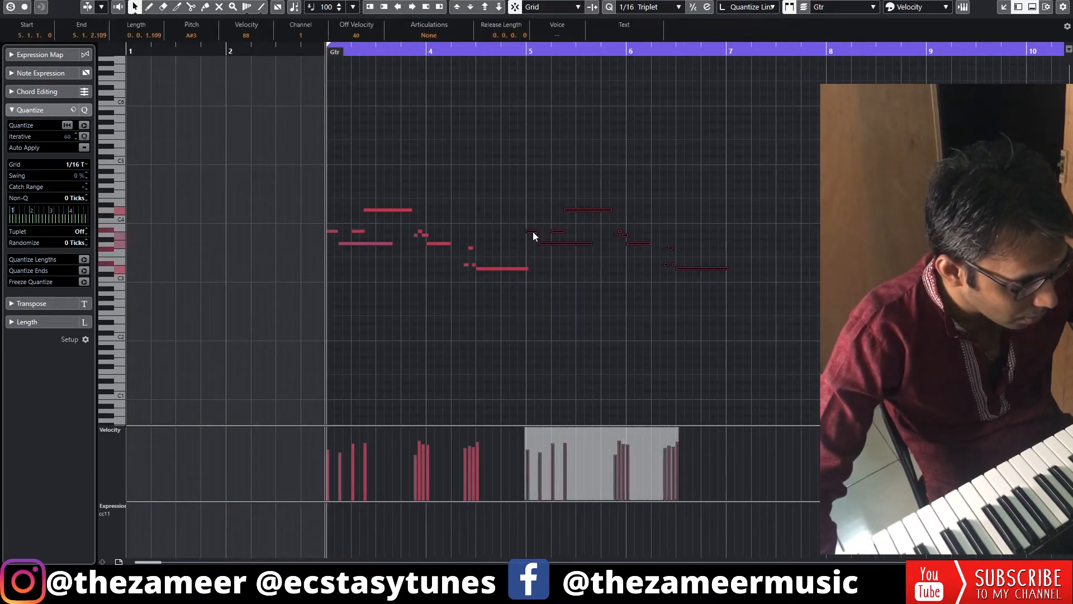
Even out the velocities of the guitar notes in bars 3 and 4 during playback.
key(space)
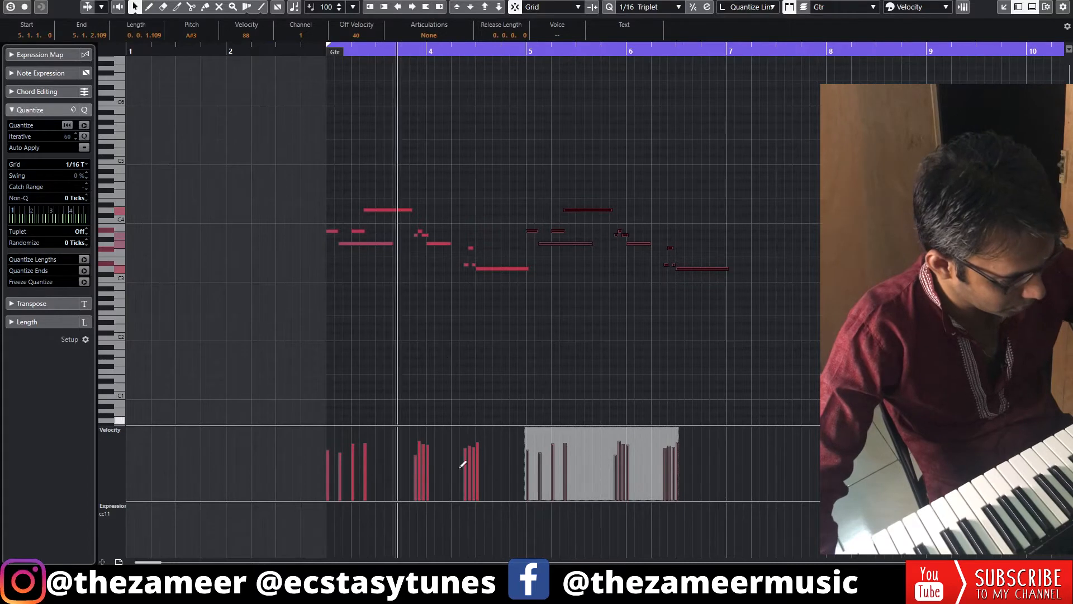
drag(361, 456, 474, 450)
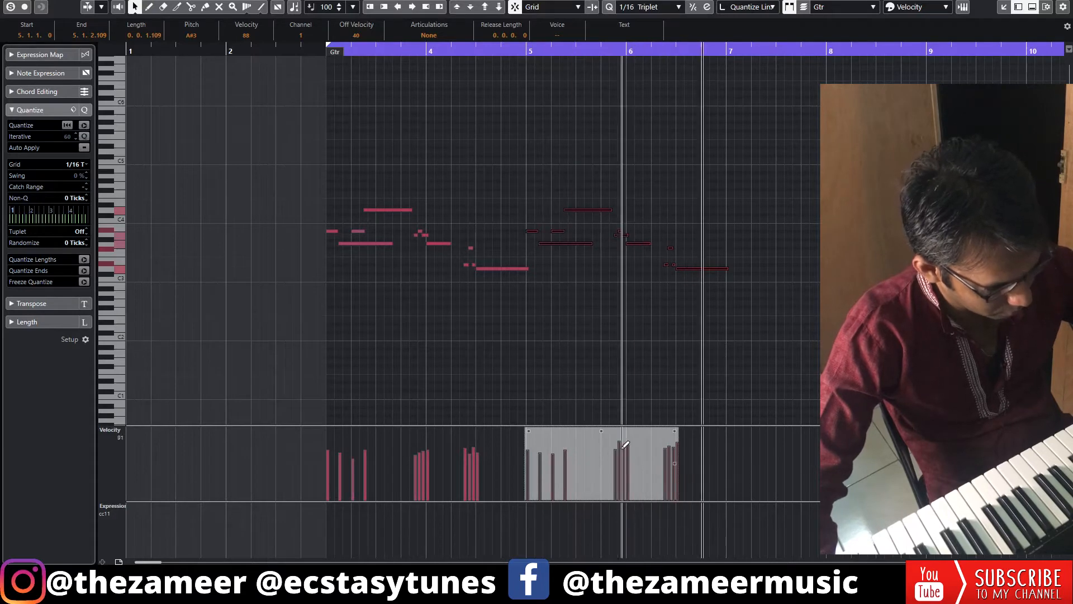
click(679, 398)
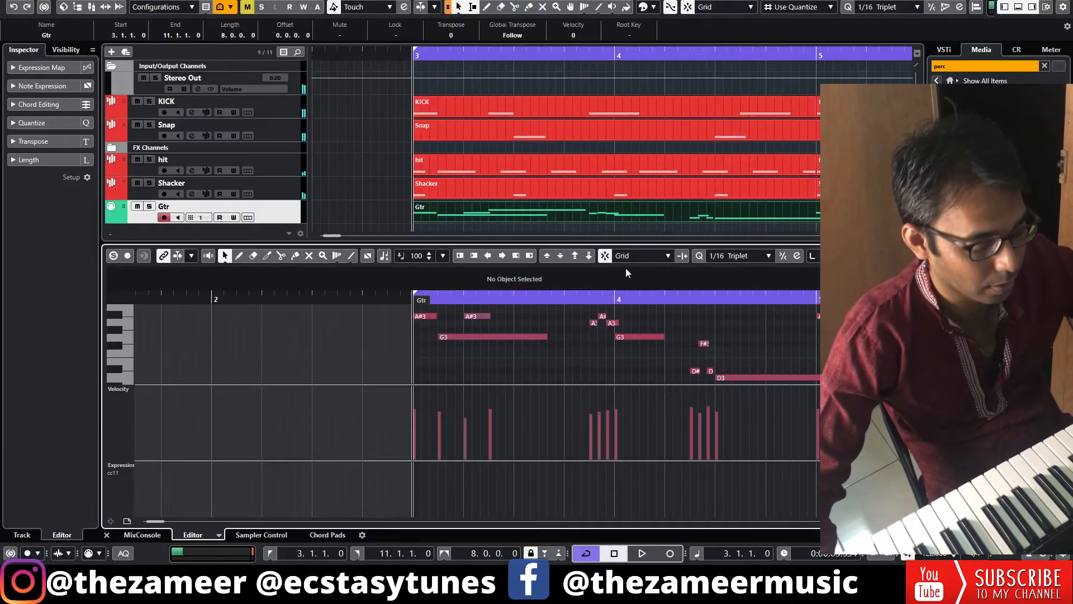
Close the guitar note editor and add a new MIDI track below the Gtr track.
key(Return)
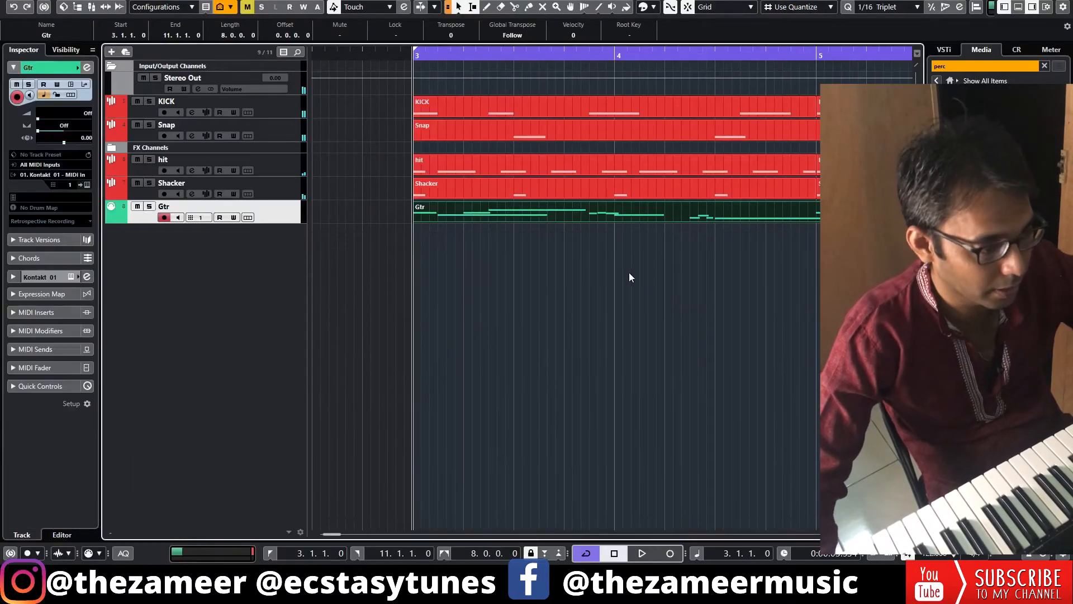
key(g)
key(g)
key(g)
key(g)
click(635, 264)
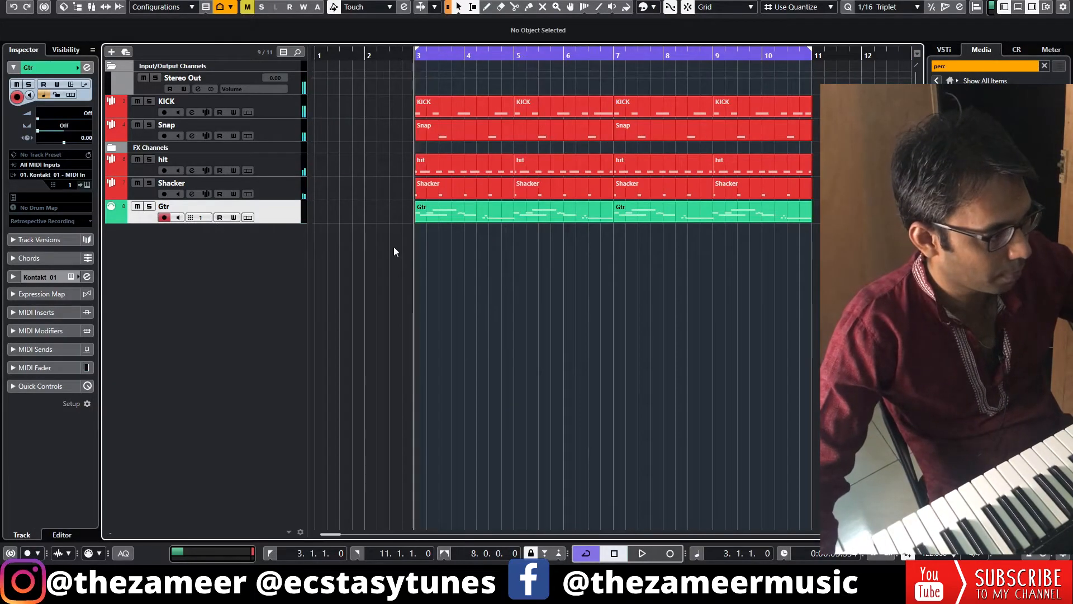
double_click(265, 242)
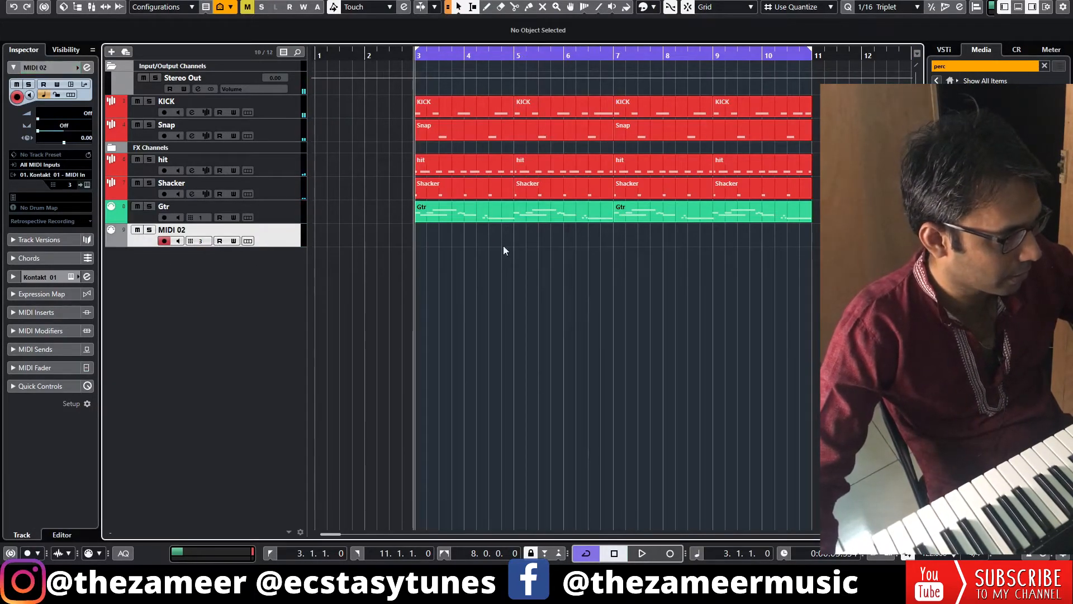
drag(417, 236, 780, 244)
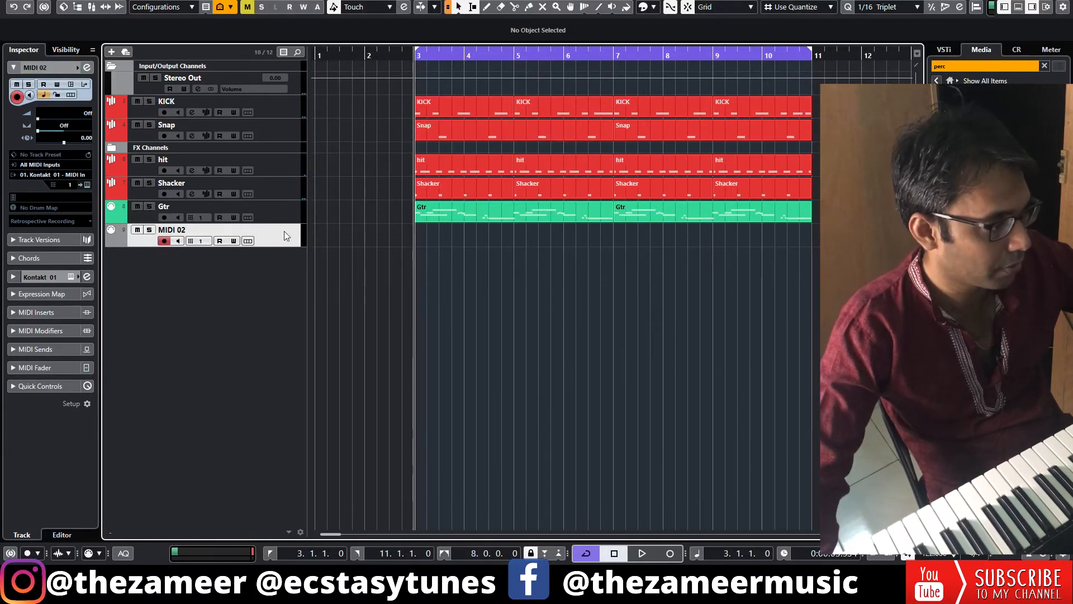
Replace the new MIDI track with an Ample Guitar instrument track named Guitar and record a part over bars 3 to 10.
right_click(289, 235)
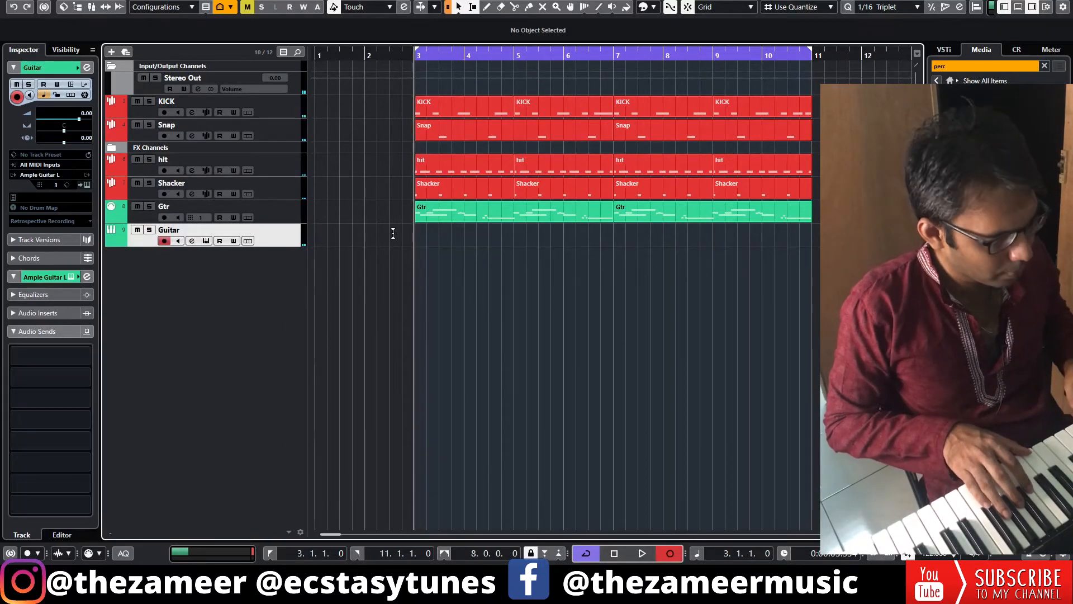
key(KP_Multiply)
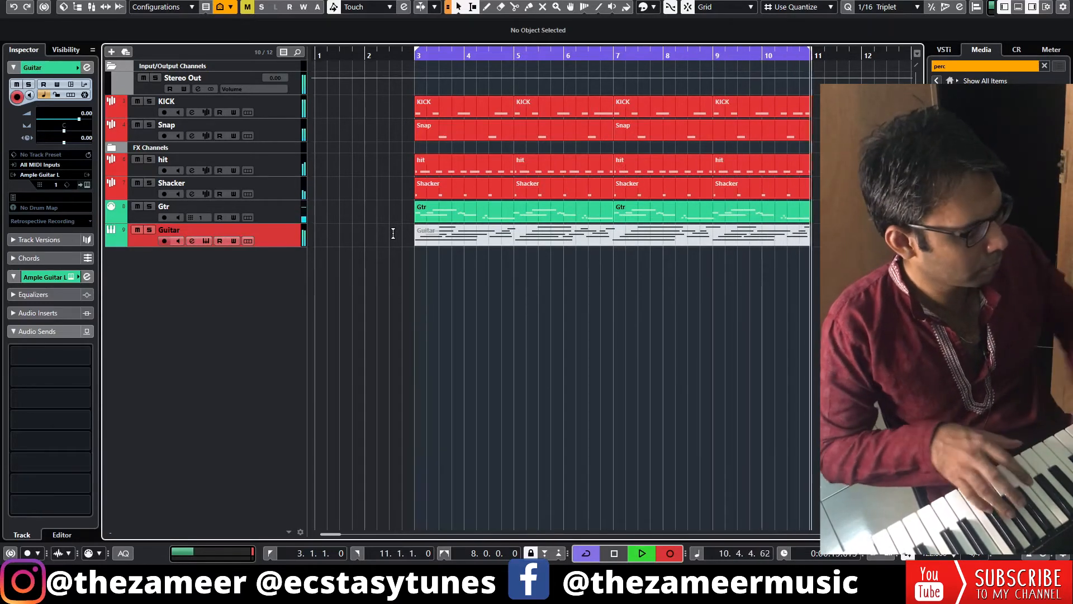
key(space)
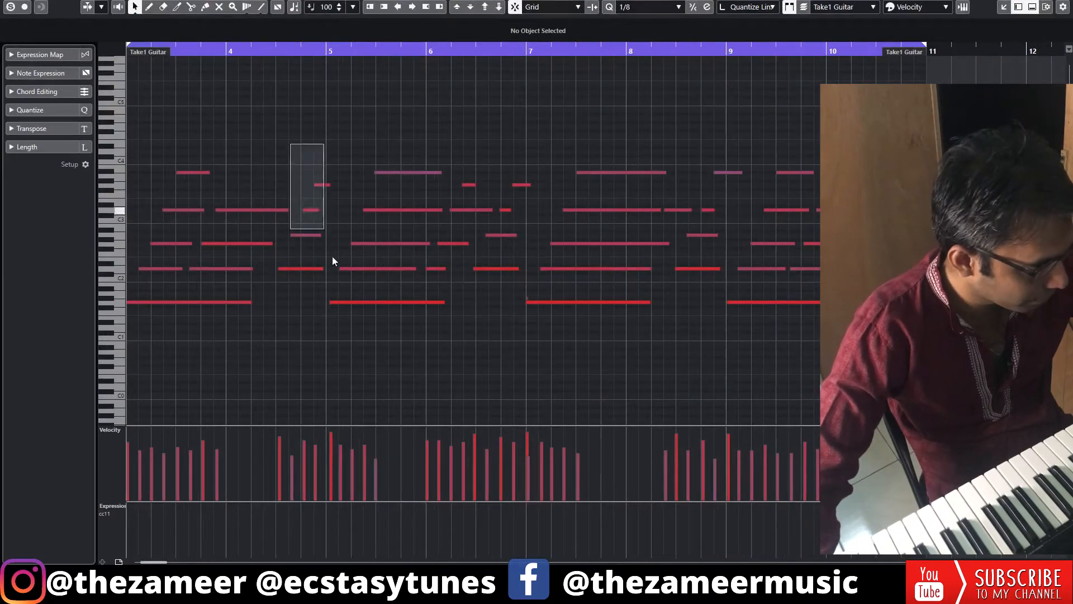
Quantize the recorded guitar notes from bar 4 to bar 10 to 1/8, section by section, and play them back.
drag(332, 257, 341, 272)
key(q)
drag(325, 128, 561, 347)
key(q)
drag(525, 157, 720, 336)
key(q)
drag(663, 158, 939, 348)
key(q)
key(space)
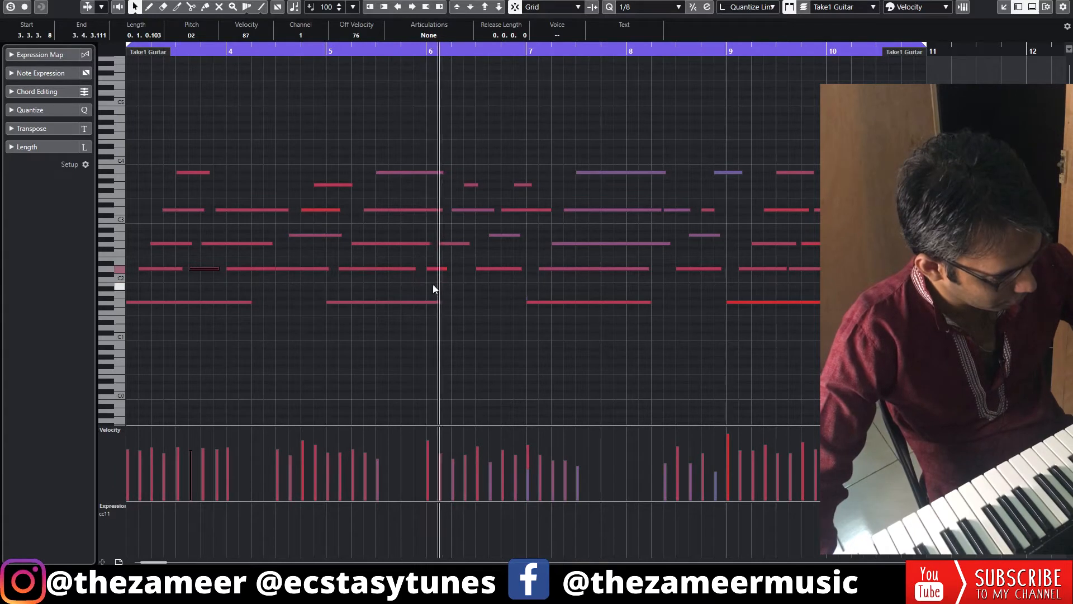
Lengthen the D2 note at the start of bar 6, lower the velocities of the D2 notes there, and close the note editor.
drag(445, 269, 472, 302)
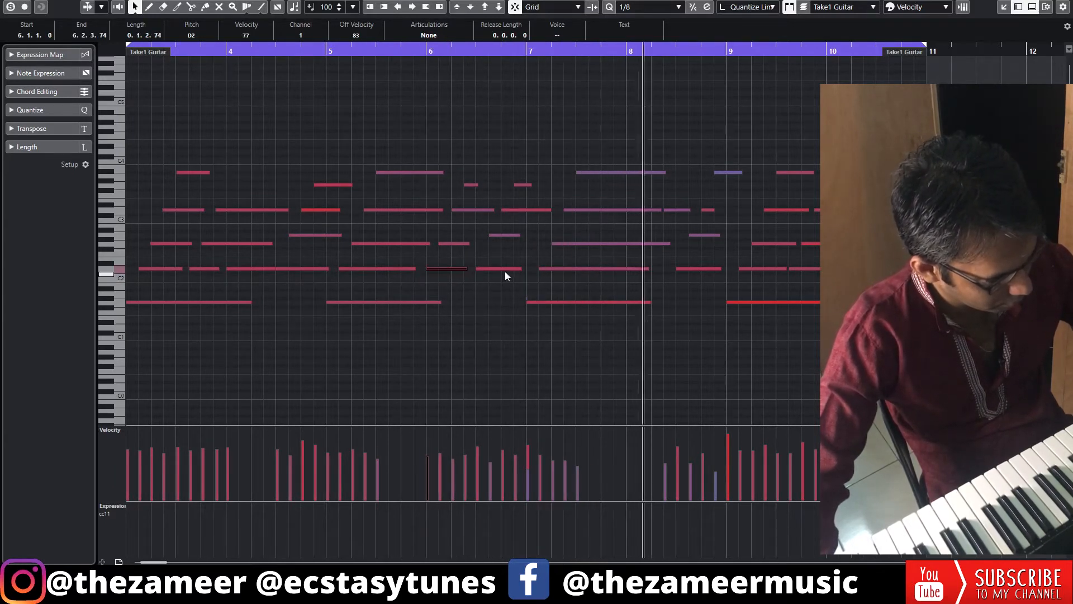
shift+click(511, 269)
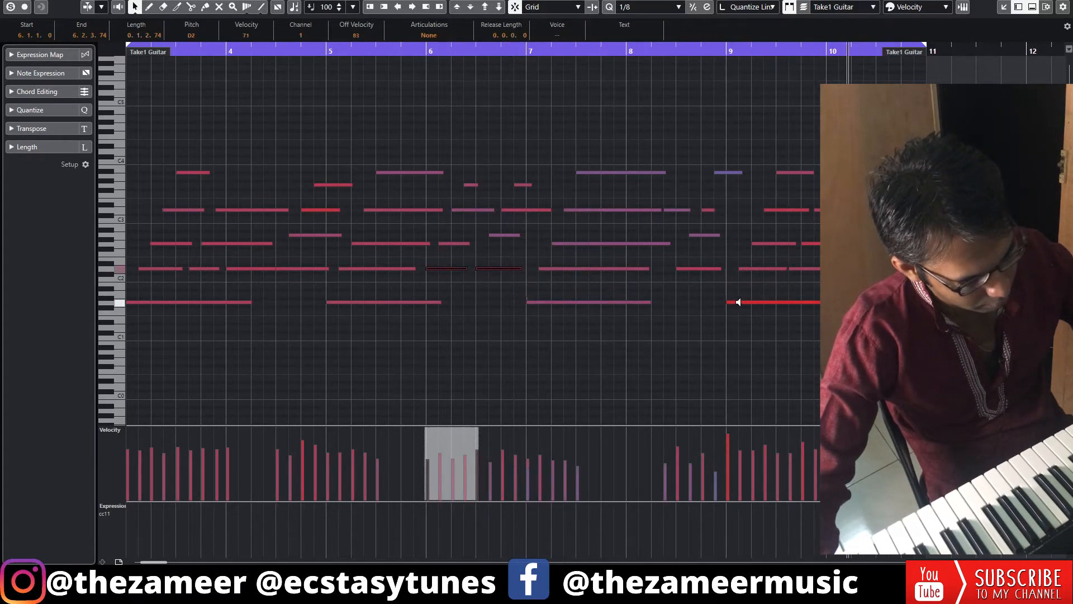
key(Escape)
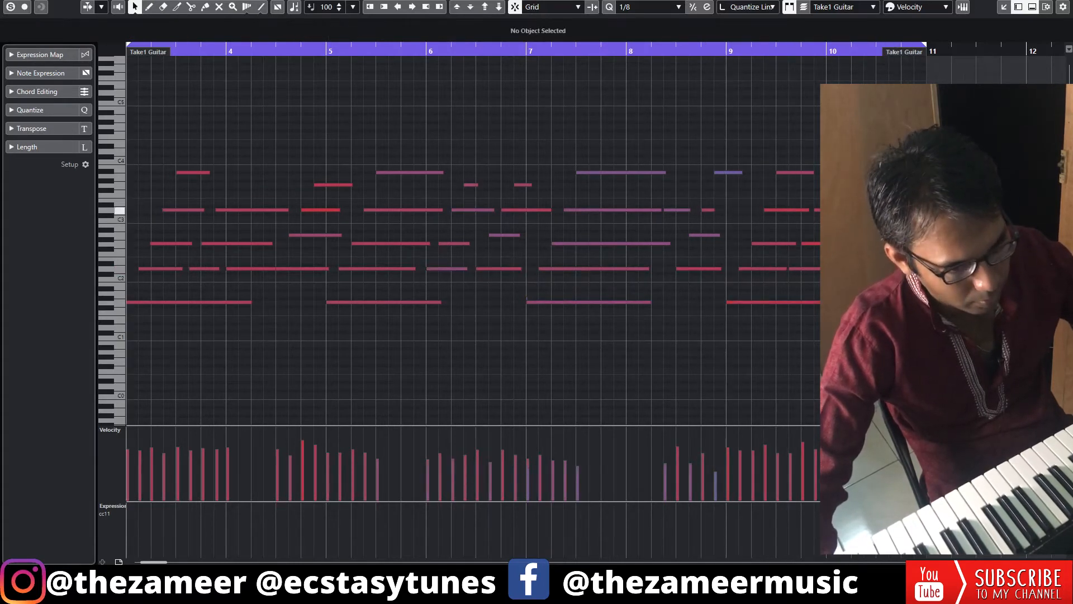
drag(724, 242, 720, 237)
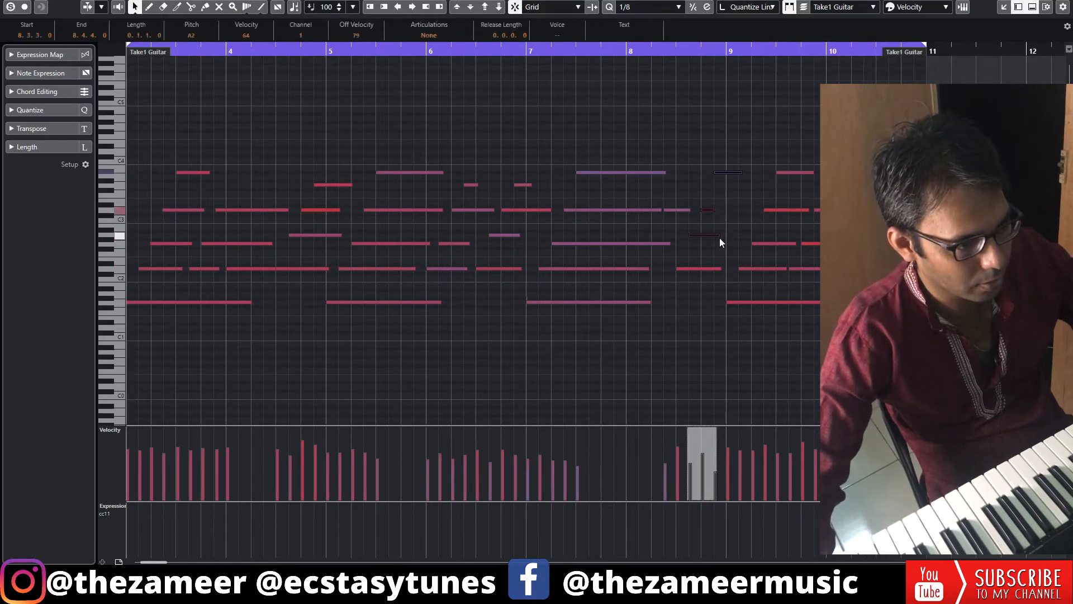
key(Return)
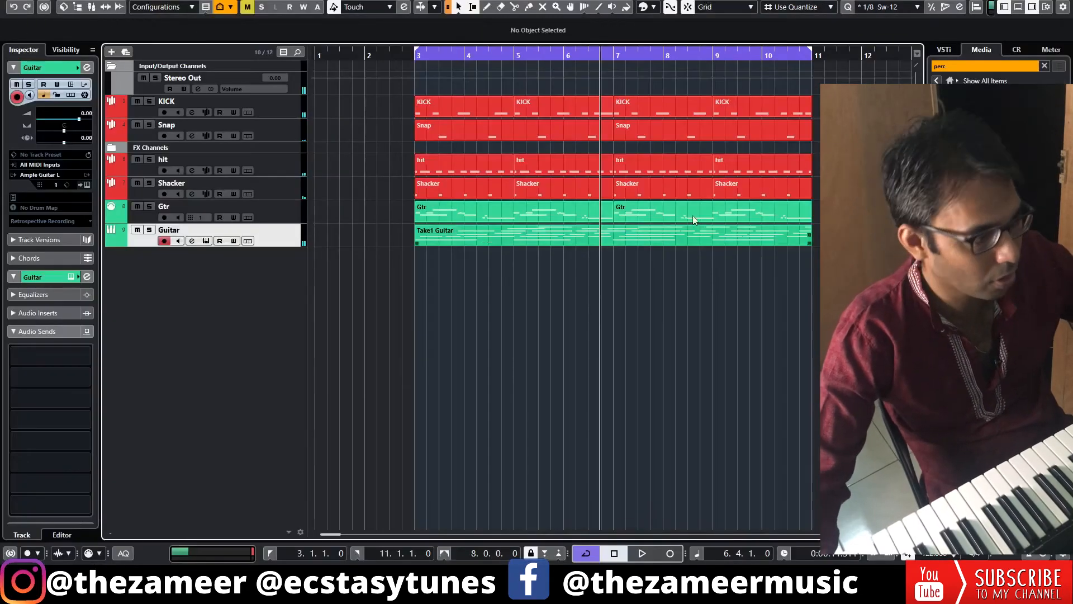
Play the arrangement and duplicate the events of all tracks in bars 3 to 10 so the copy starts at bar 11.
key(space)
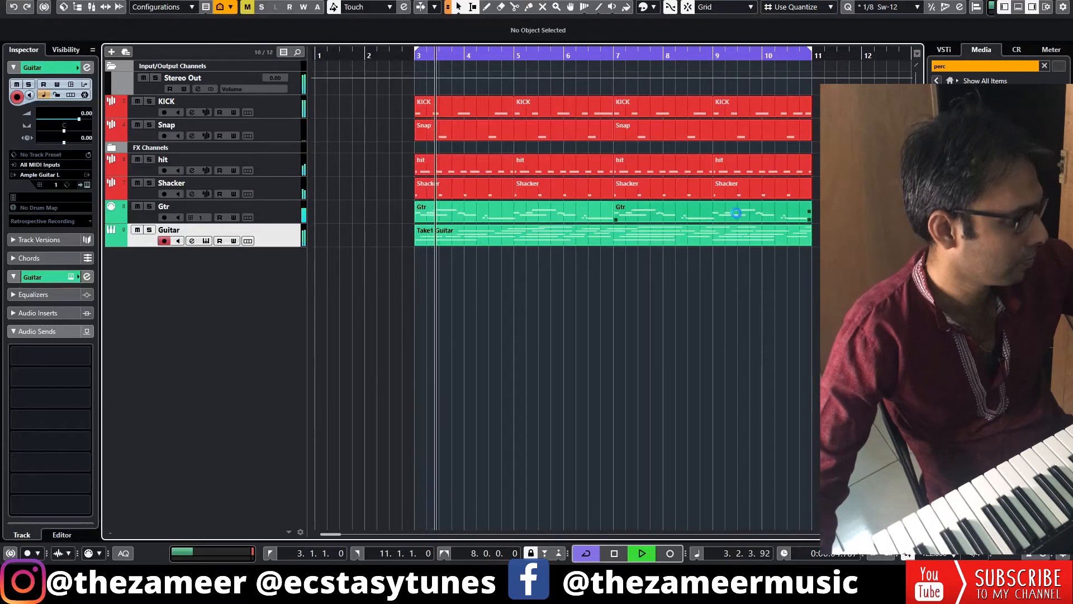
key(g)
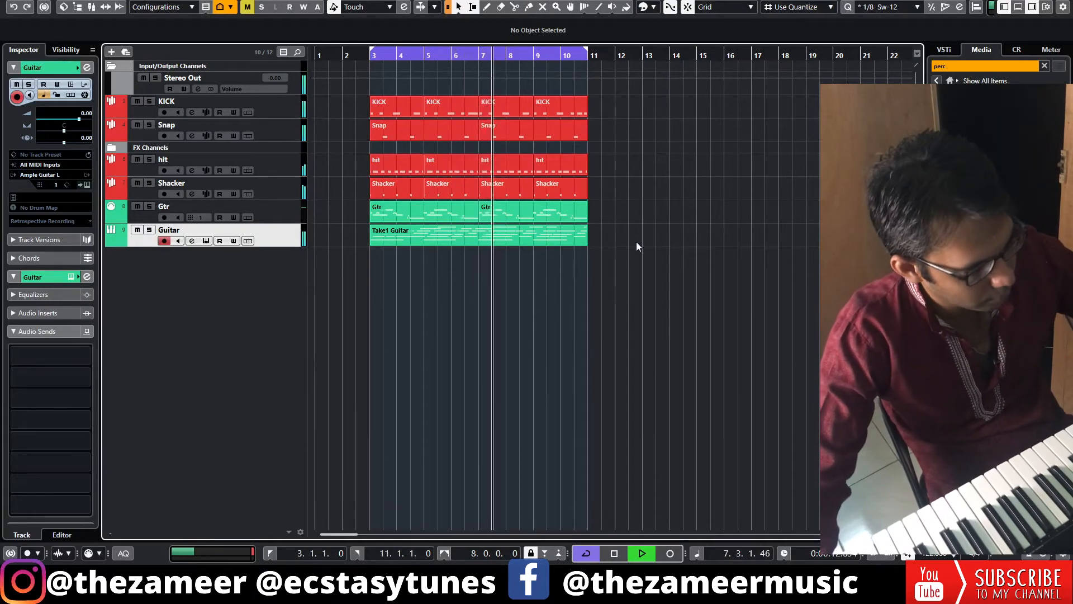
drag(599, 115, 404, 273)
key(ctrl+d)
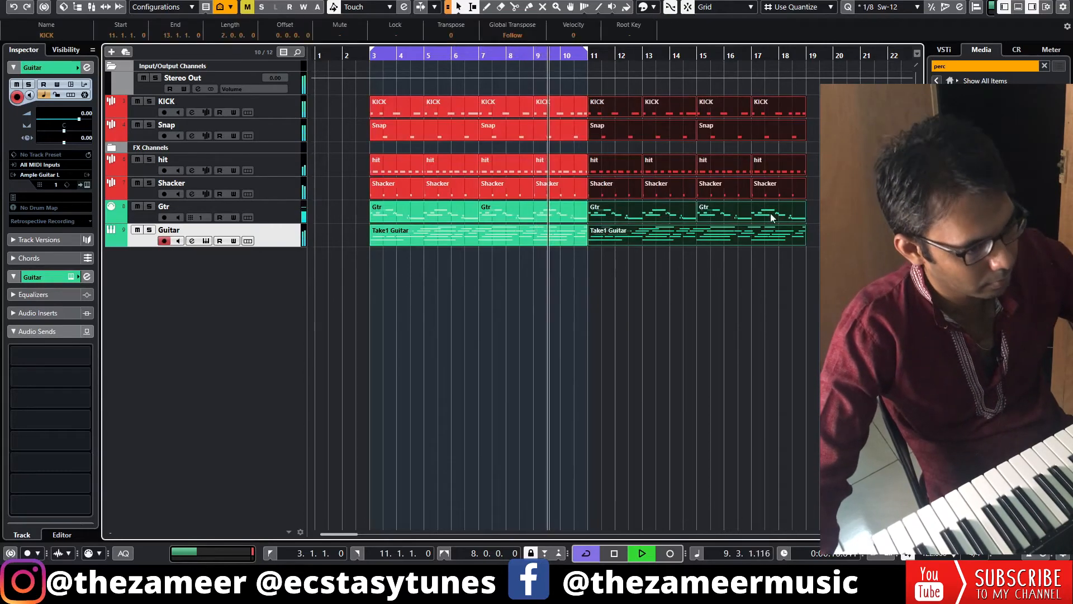
Set the cycle range around all events, from bar 3 to bar 19, and stop playback.
click(392, 291)
key(ctrl+a)
key(p)
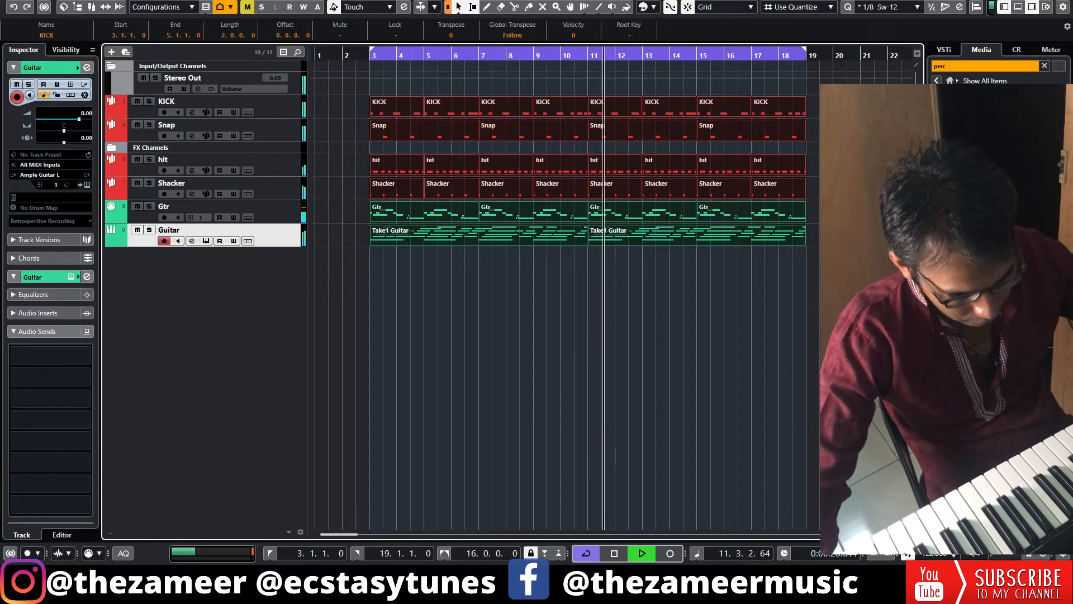
click(710, 327)
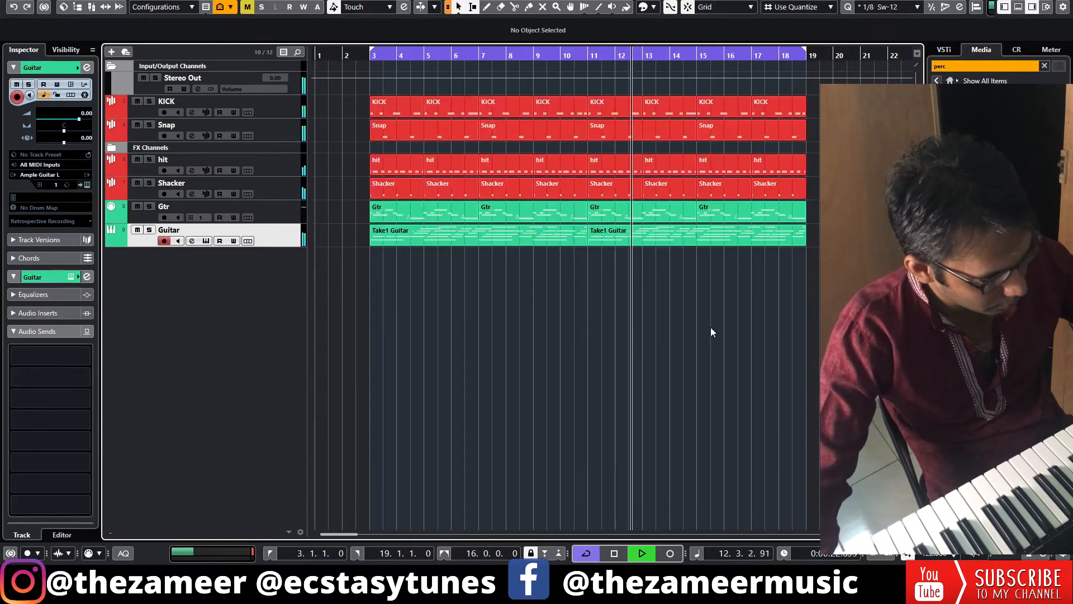
key(space)
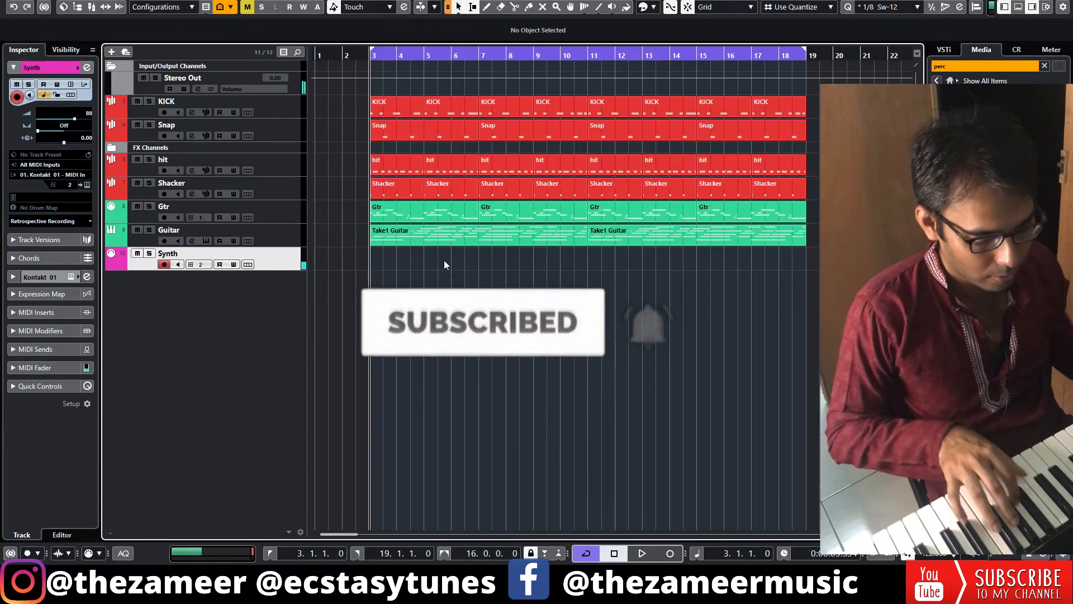
Record a synth part on the Synth track and an 808 bass part on the SubLab 01 track, both from bar 3.
key(KP_Multiply)
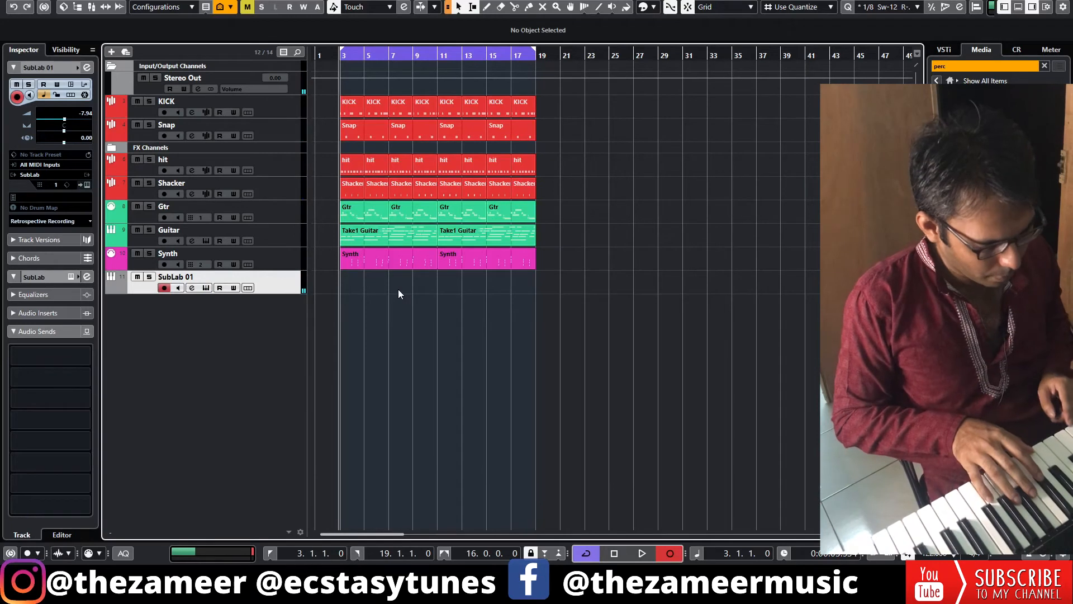
key(KP_Multiply)
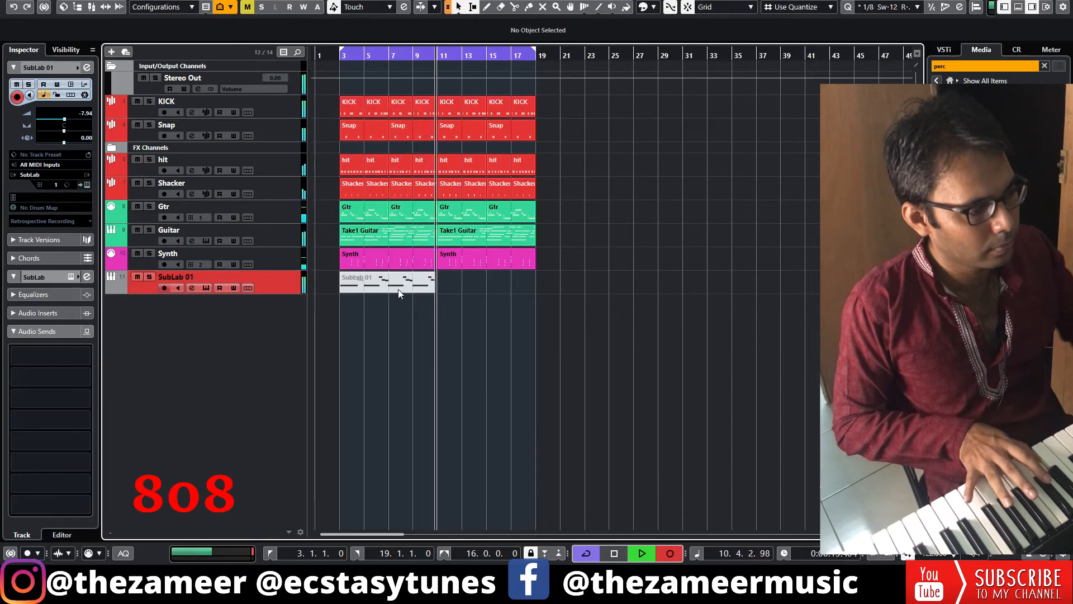
key(space)
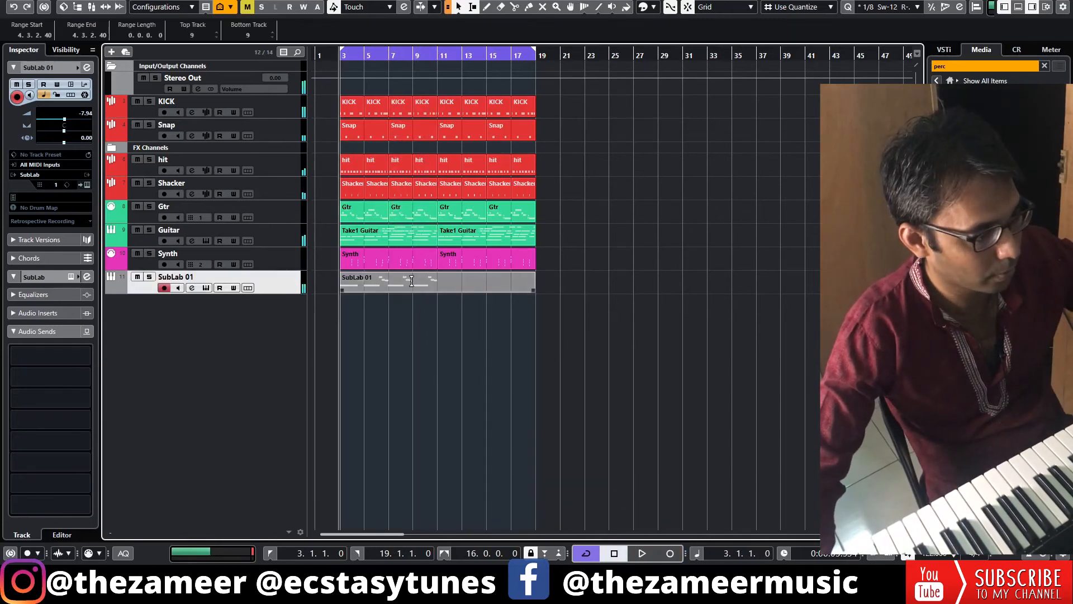
Set the velocities of all SubLab 01 bass notes to 127 during playback and leave the note editor.
double_click(413, 289)
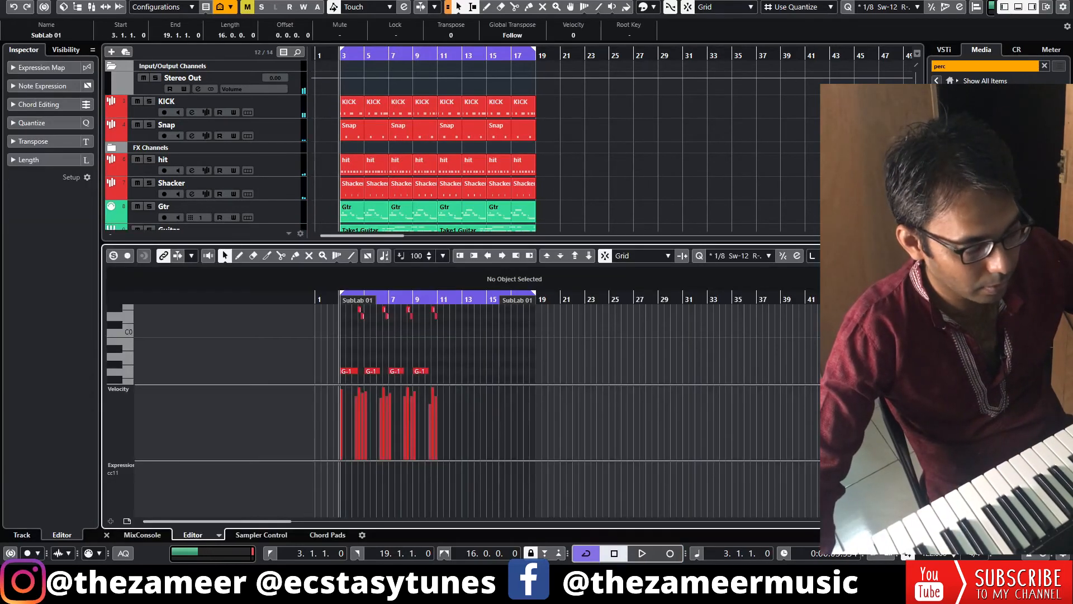
click(898, 255)
key(space)
click(454, 429)
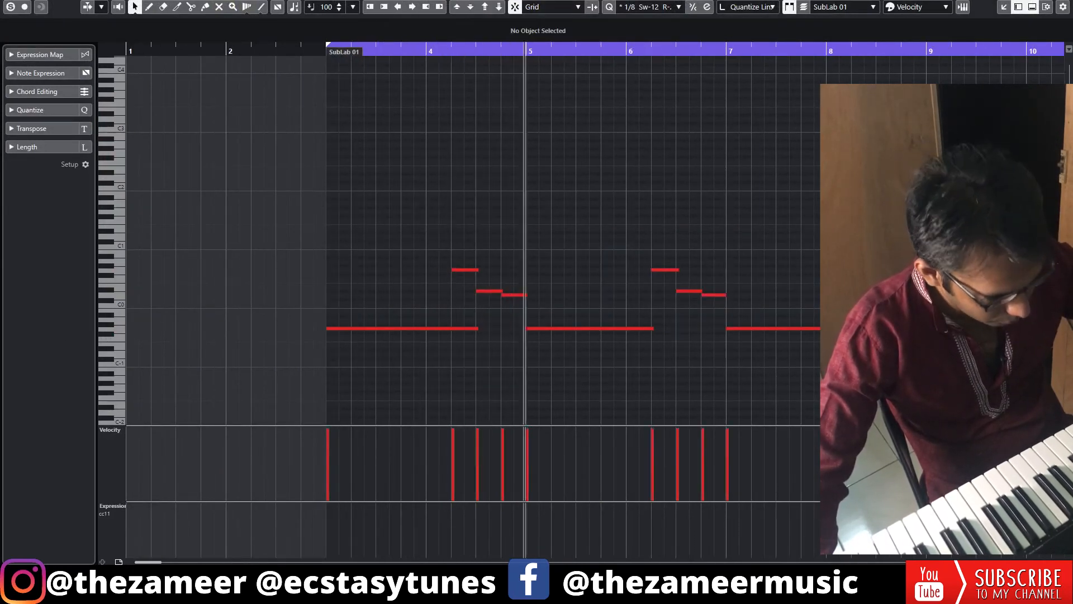
key(g)
click(663, 430)
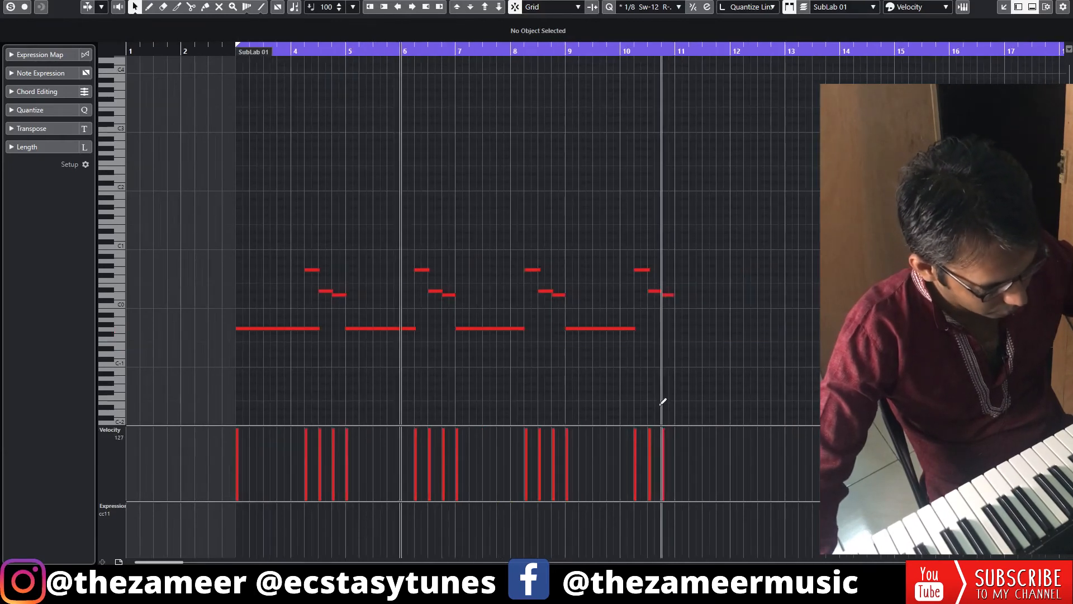
key(Return)
key(Return)
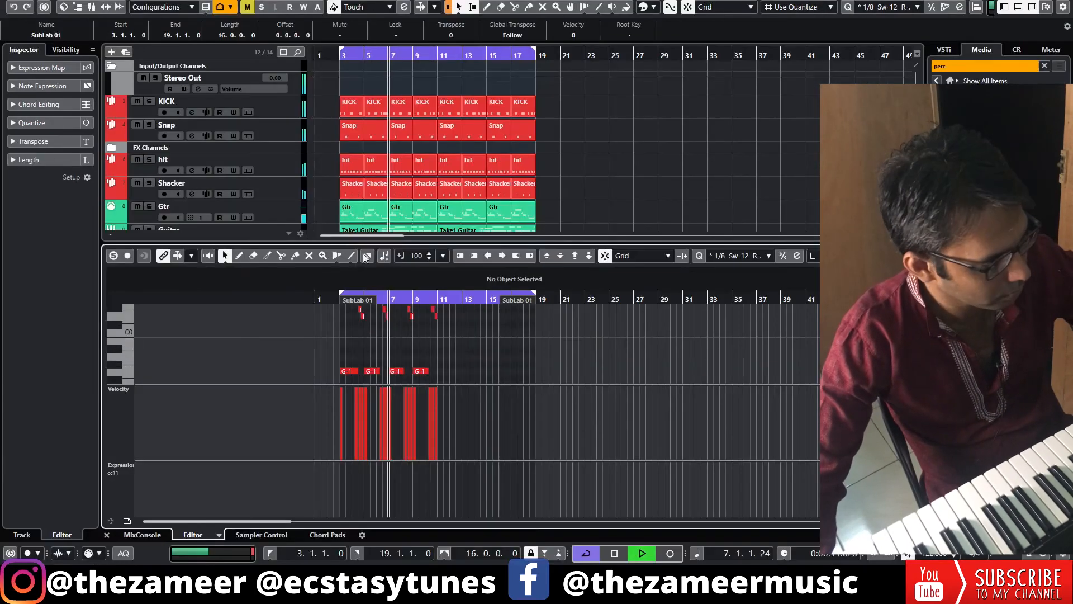
Set the SubLab 01 track volume to -3.05 and shorten its event to end at bar 11.
drag(66, 123, 71, 123)
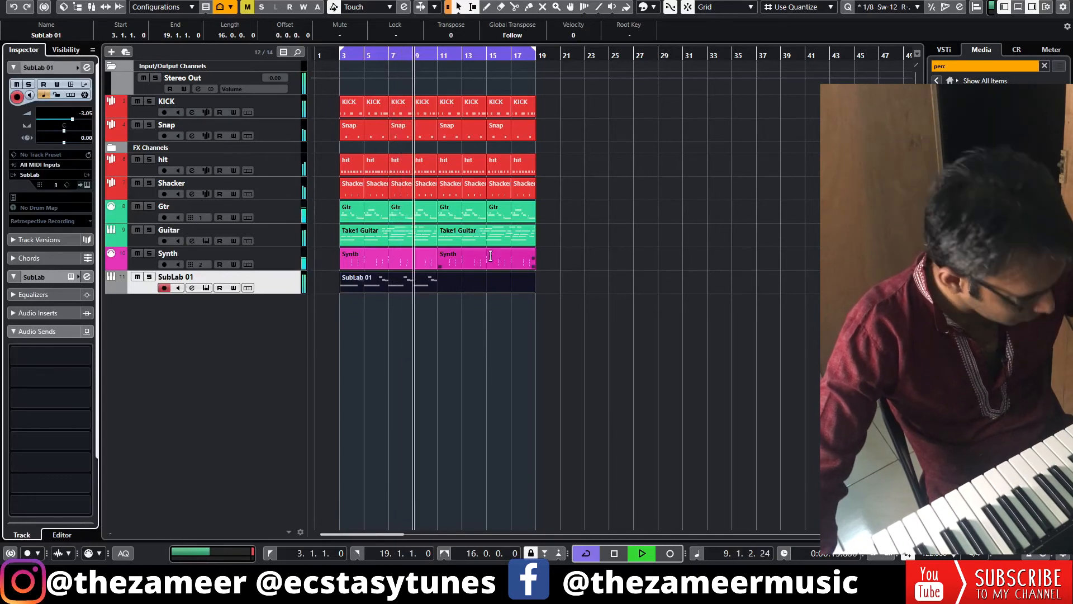
click(545, 325)
drag(532, 291, 435, 290)
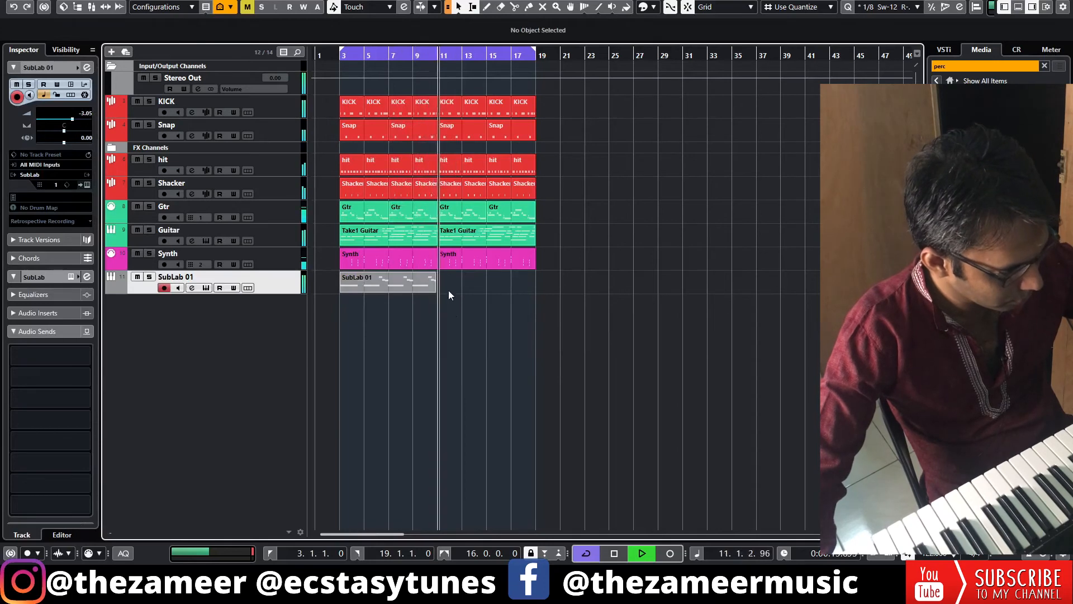
key(space)
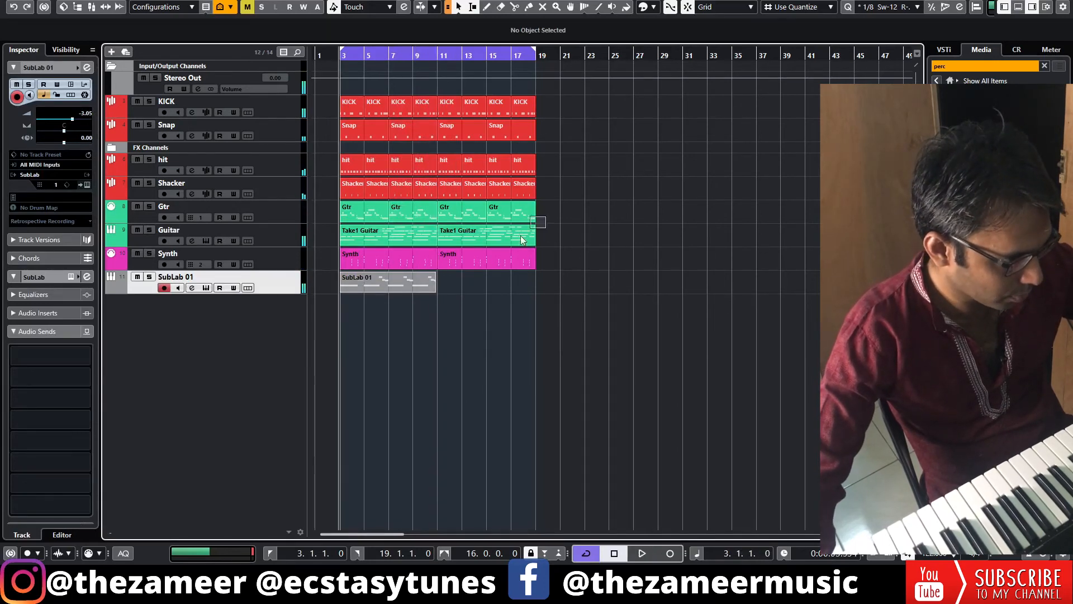
Mute the Gtr, Guitar and Synth events from bar 11 onward, and unmute the Synth and Guitar ones during playback.
drag(539, 223, 439, 268)
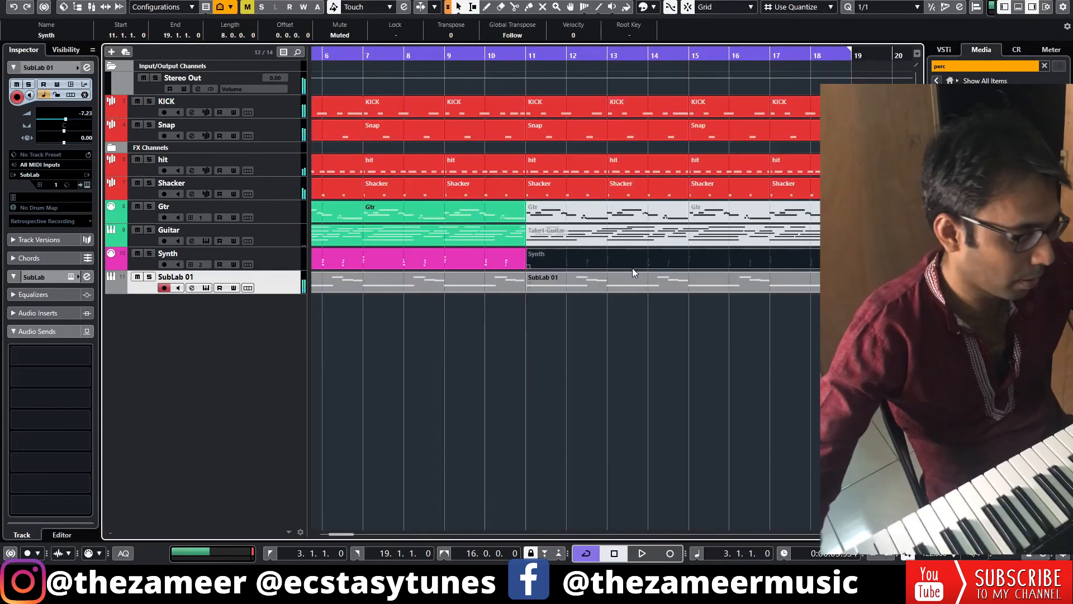
key(shift+u)
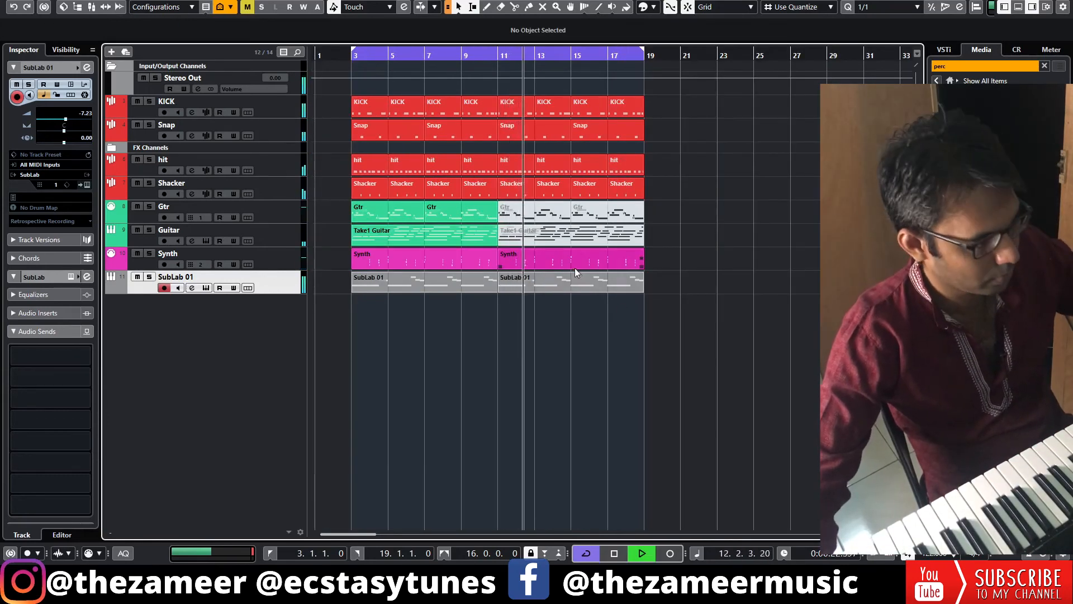
click(539, 239)
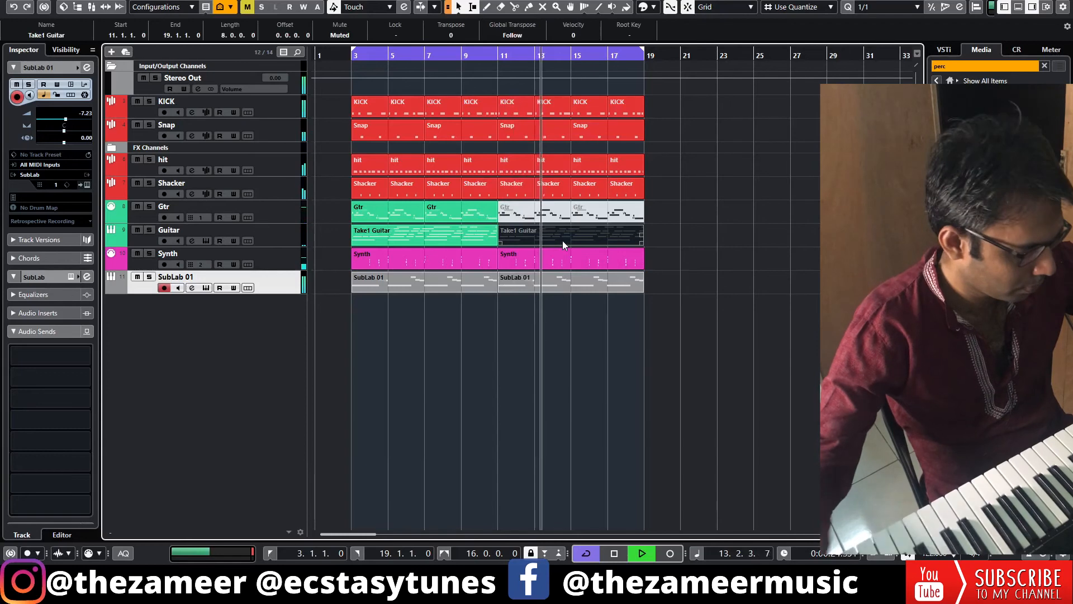
key(shift+u)
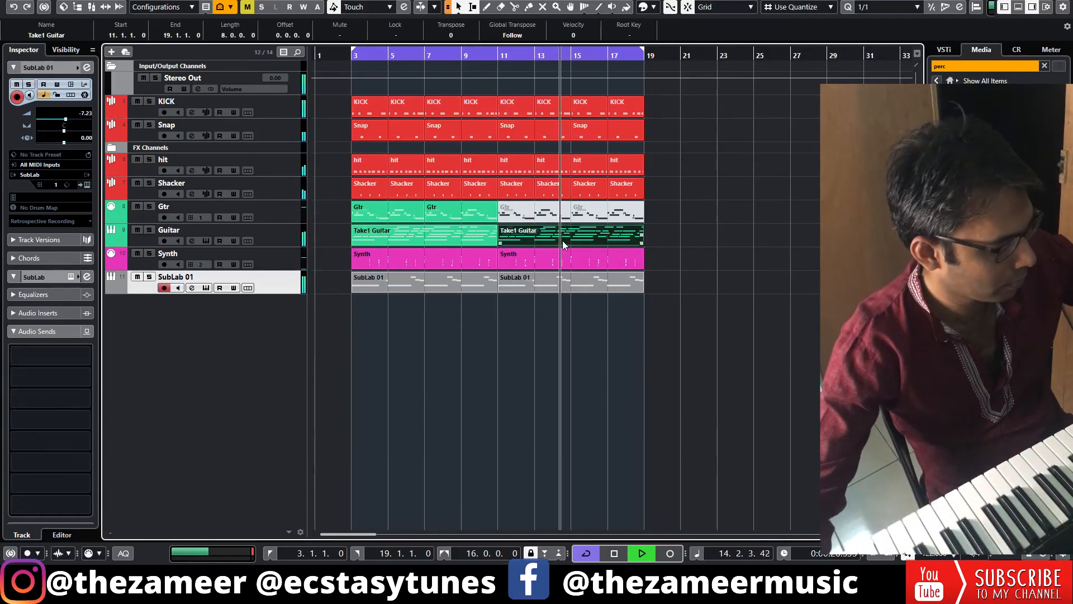
click(689, 305)
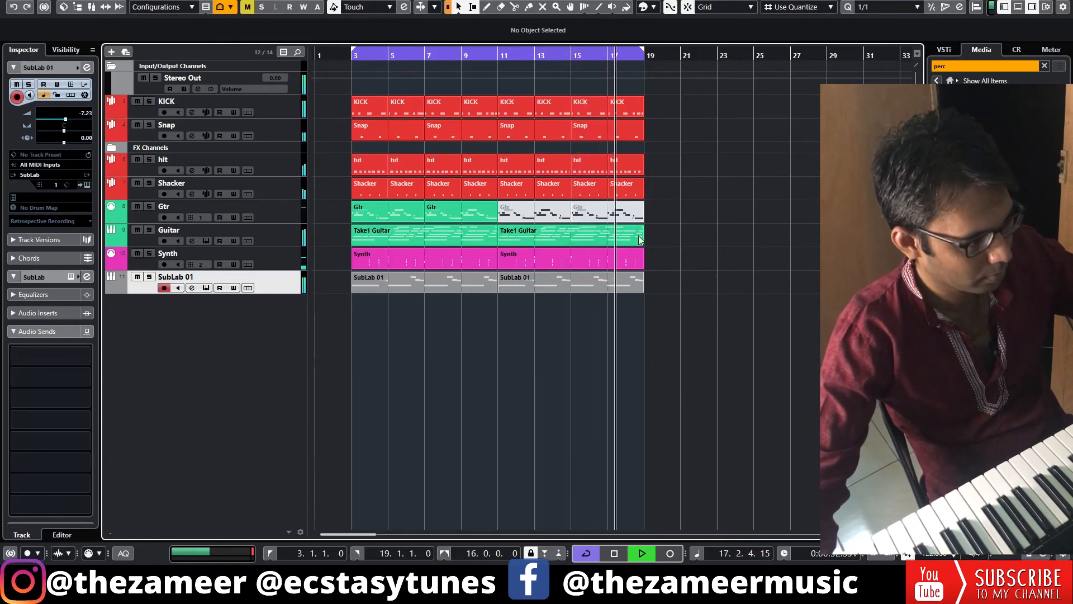
Clear the event selection and play the full arrangement from bar 3.
click(459, 216)
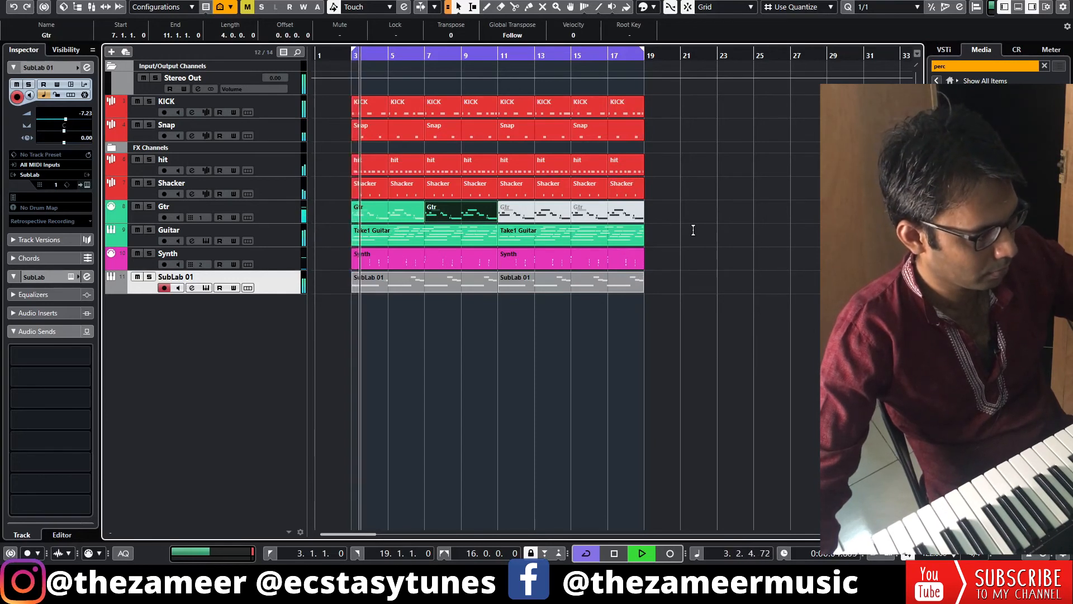
key(space)
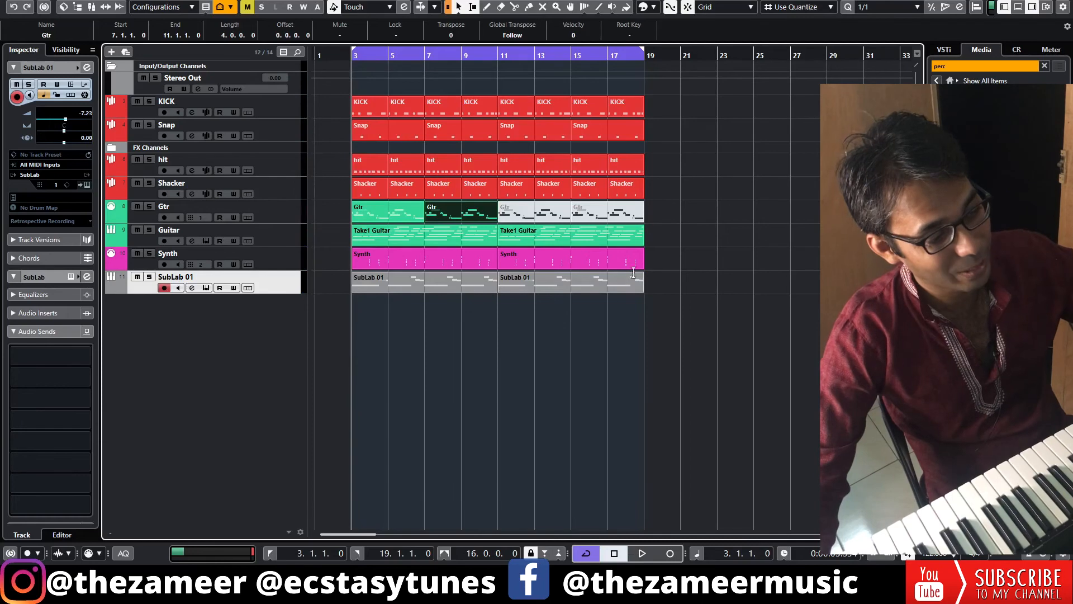
click(587, 336)
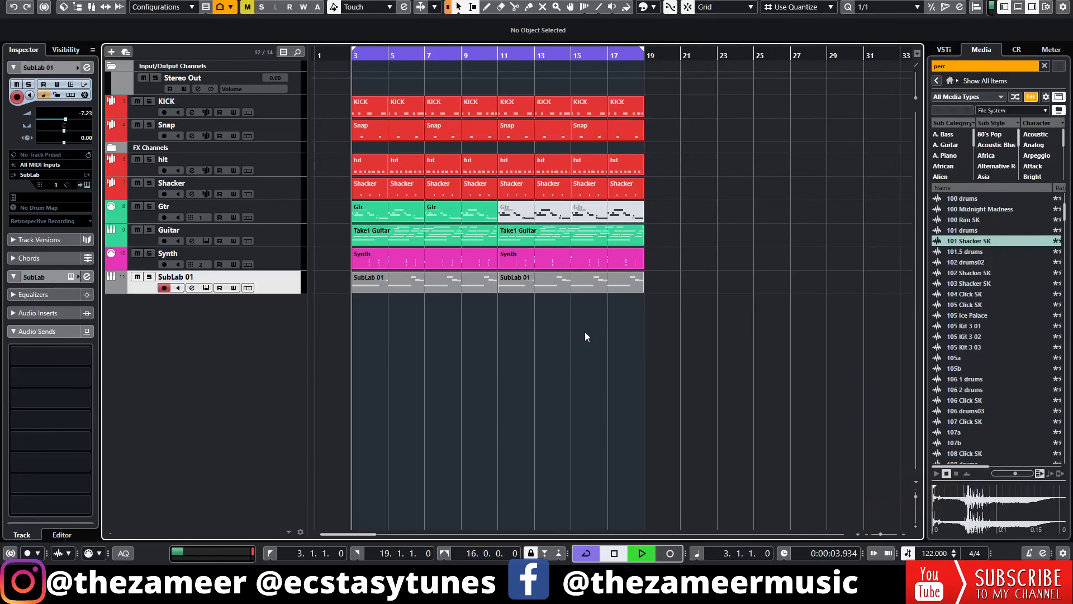
key(space)
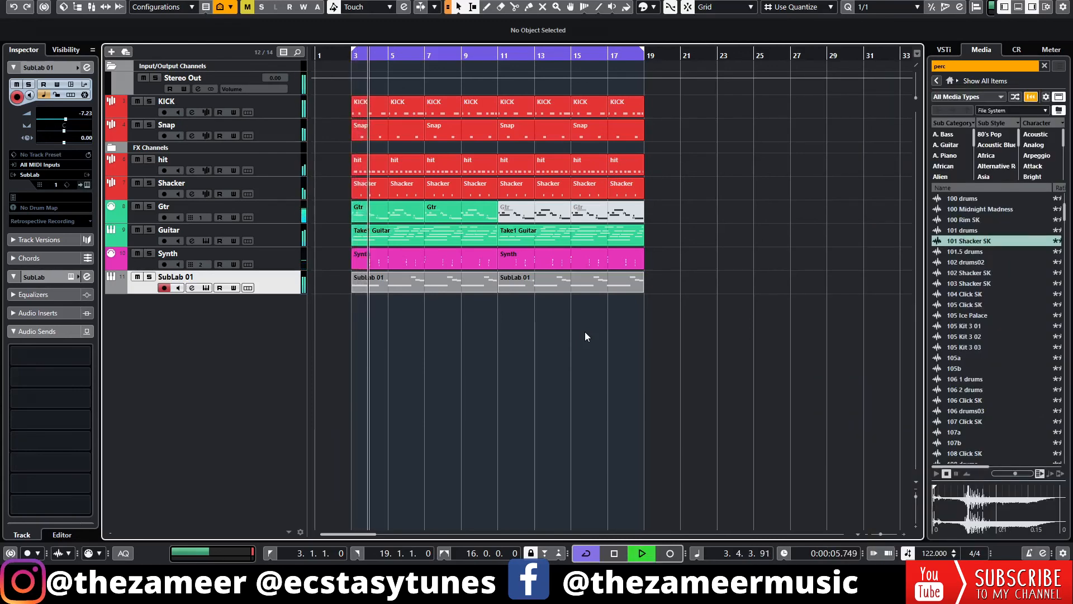